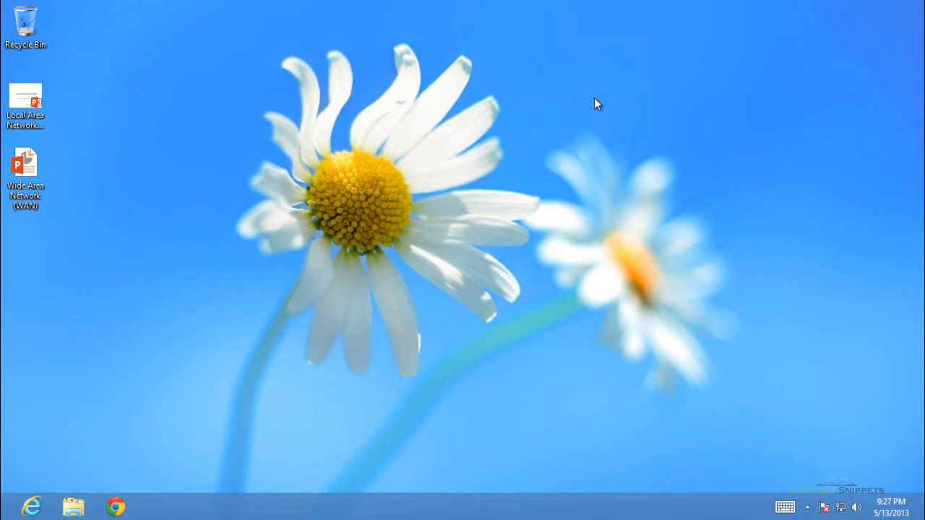
- In Chrome, download BitTorrent Sync for Windows (BTSync.exe)
{"action": "left_click", "coordinate": [114, 508]}
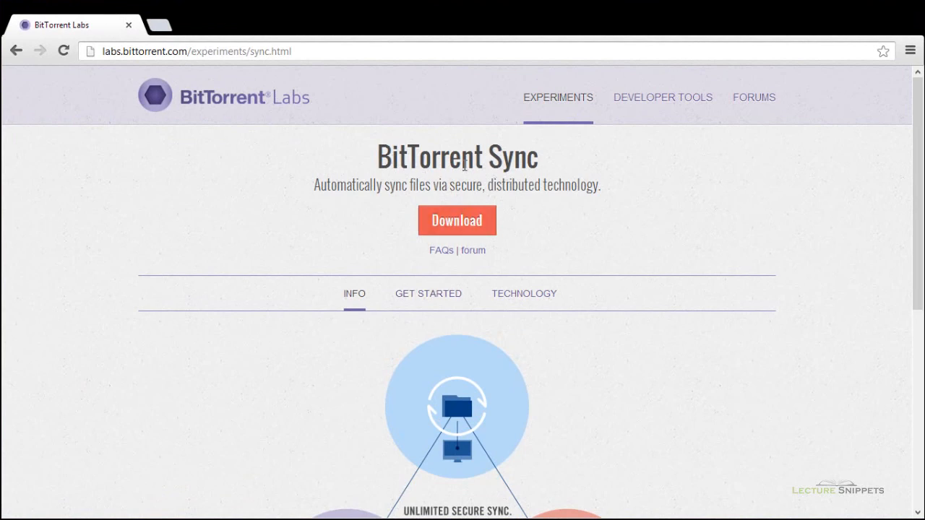
{"action": "left_click", "coordinate": [463, 222]}
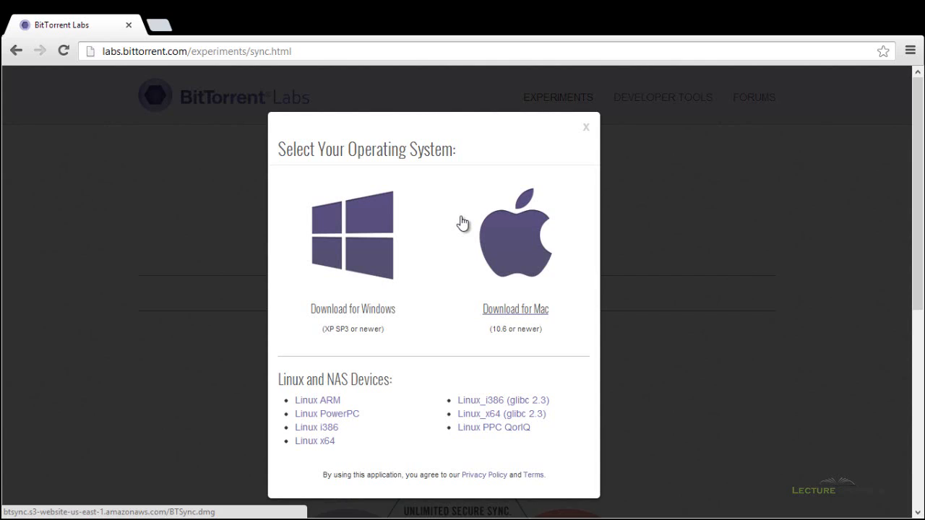
{"action": "left_click", "coordinate": [379, 265]}
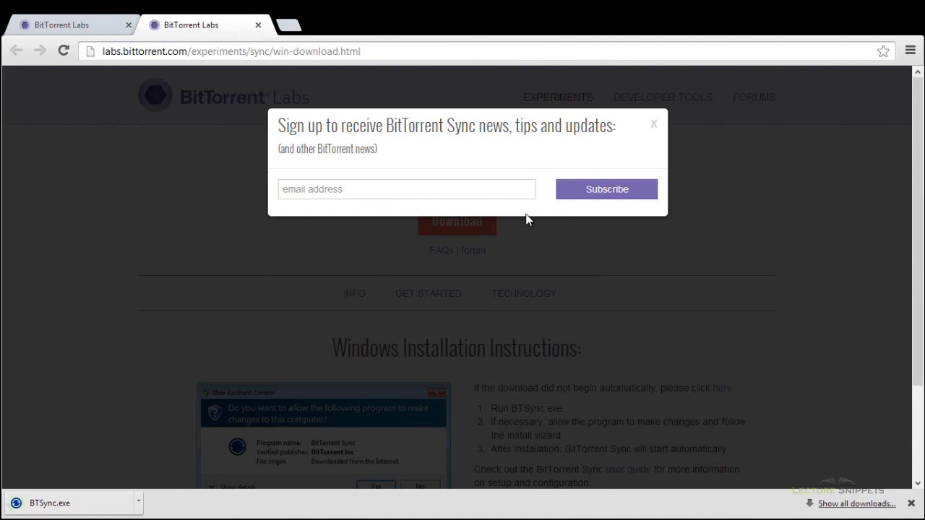
- Dismiss the newsletter sign-up prompt, close the instructions tab, and close Chrome
{"action": "left_click", "coordinate": [657, 127]}
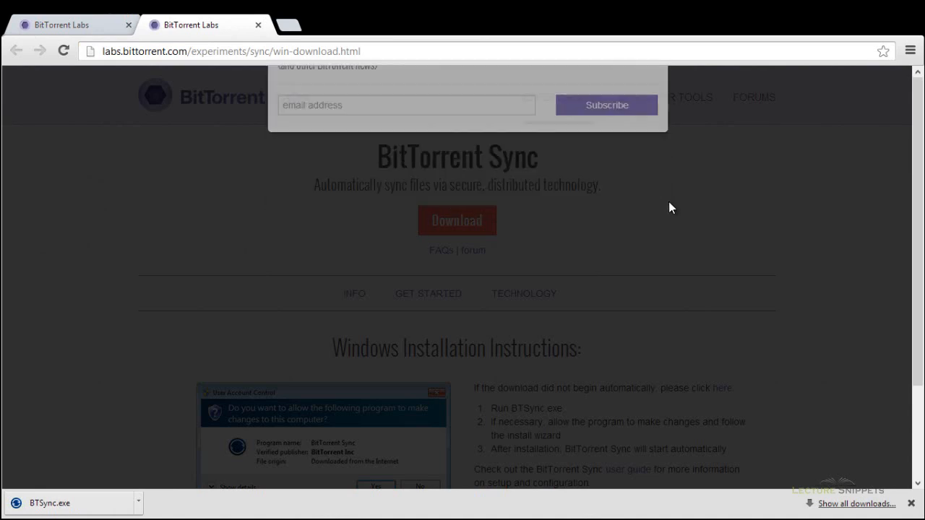
{"action": "scroll", "coordinate": [671, 259], "scroll_direction": "down", "scroll_amount": 2}
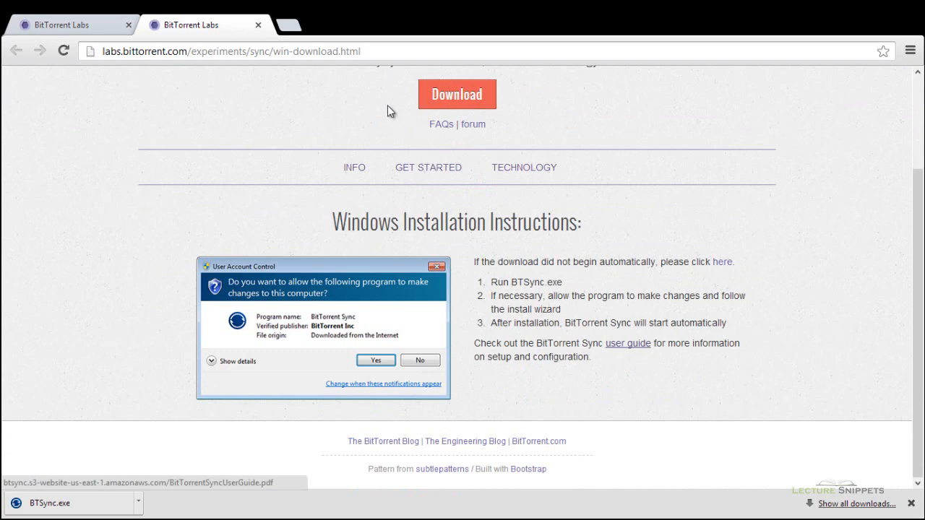
{"action": "left_click", "coordinate": [258, 25]}
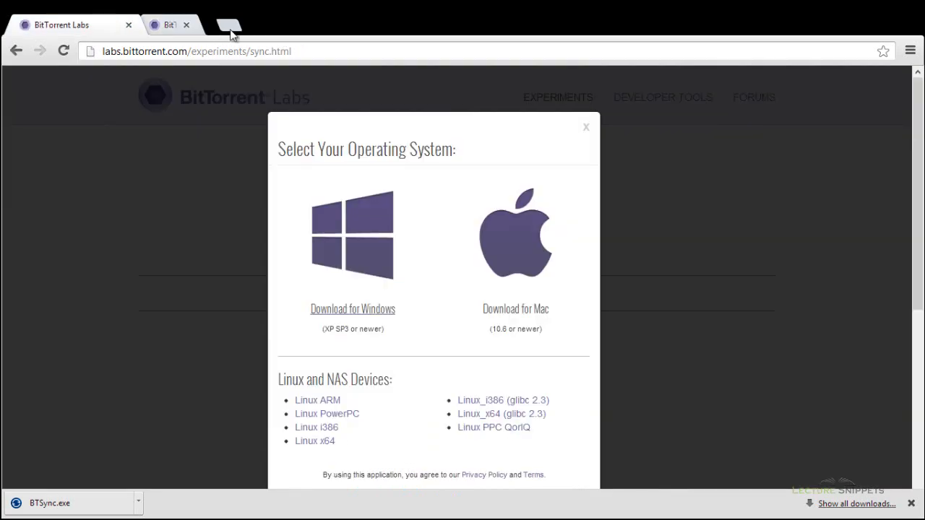
{"action": "left_click", "coordinate": [128, 25]}
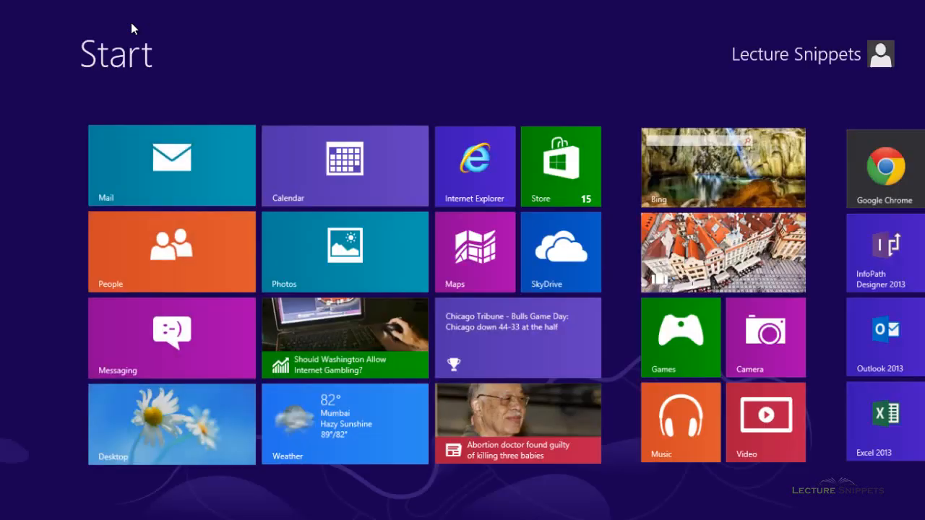
- From the desktop's File Explorer Downloads folder, run BTSync.exe past the security warning
{"action": "left_click", "coordinate": [158, 393]}
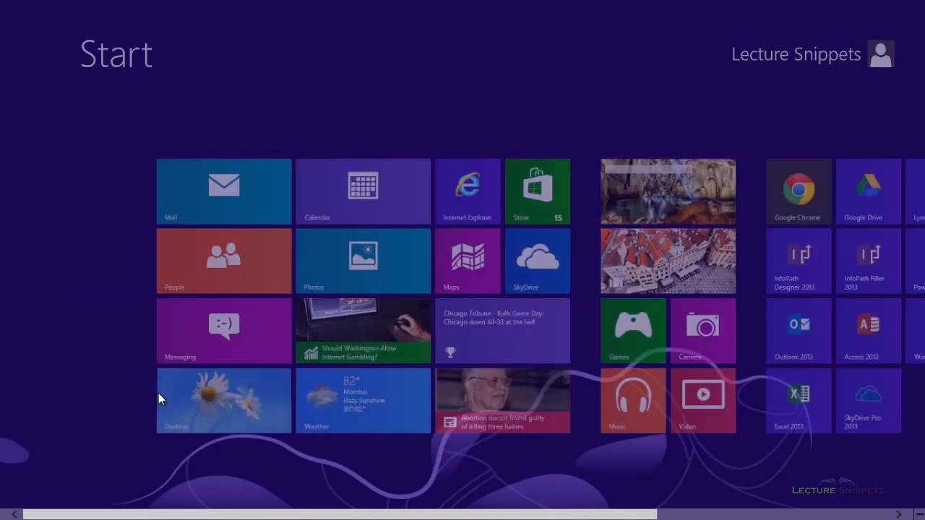
{"action": "left_click", "coordinate": [75, 507]}
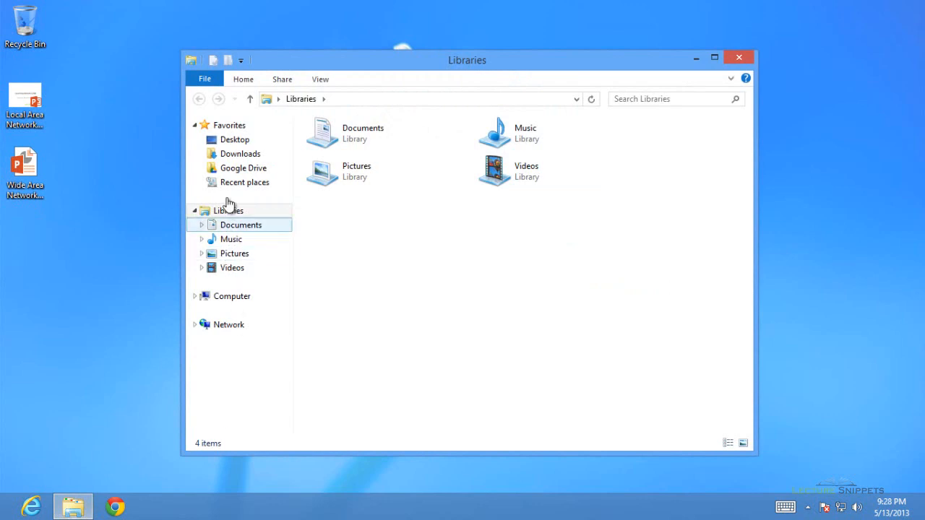
{"action": "left_click", "coordinate": [237, 156]}
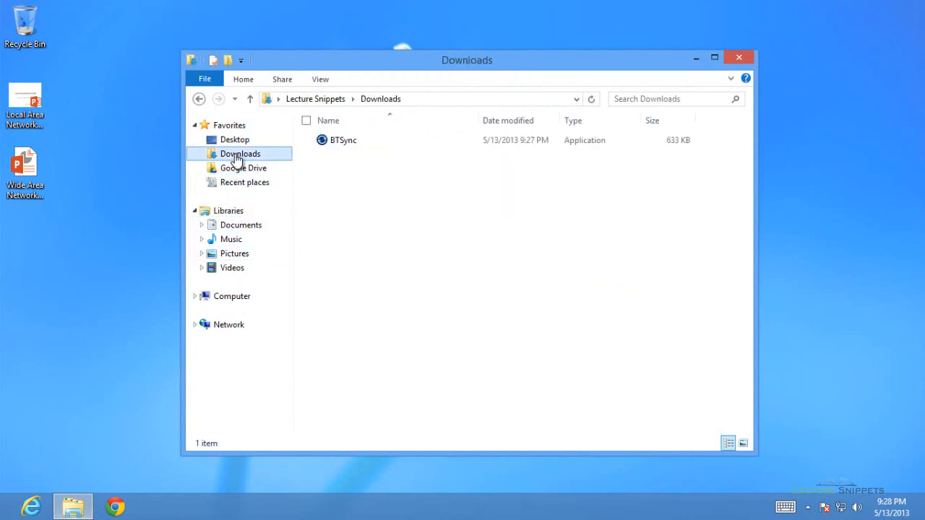
{"action": "left_click", "coordinate": [342, 144]}
{"action": "double_click", "coordinate": [340, 141]}
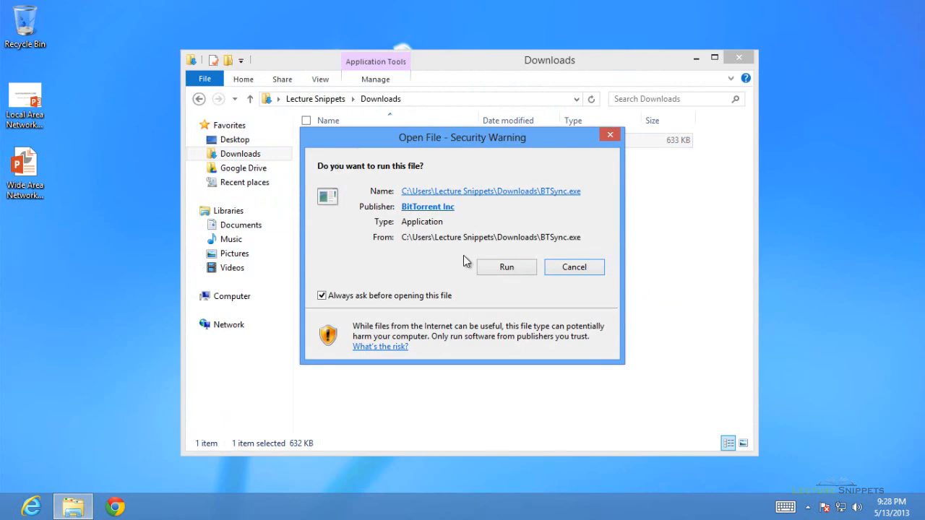
{"action": "left_click", "coordinate": [490, 270]}
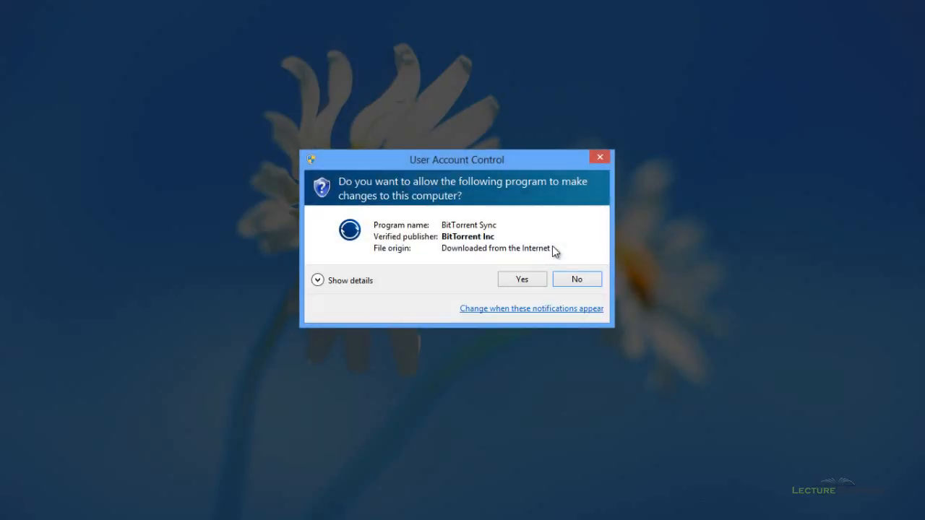
- Allow the UAC prompt, then install with firewall exception and start-with-Windows both enabled
{"action": "left_click", "coordinate": [529, 277]}
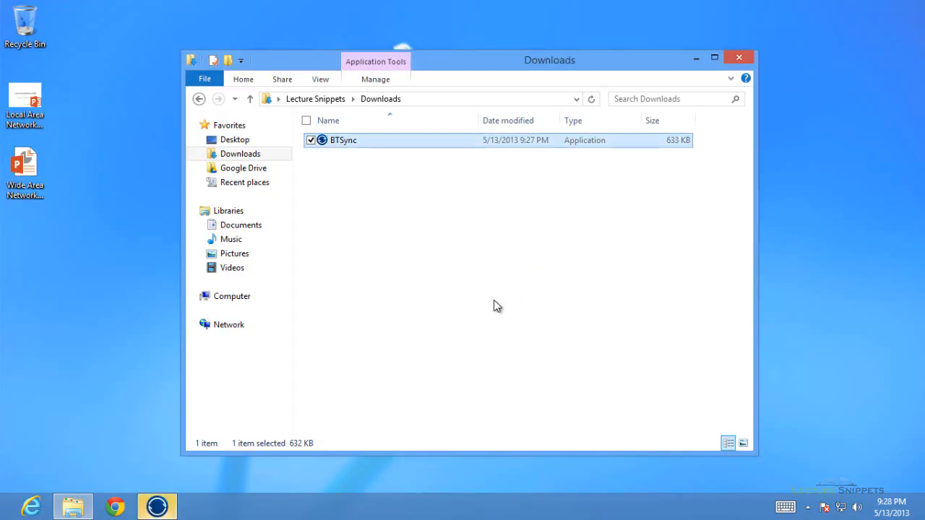
{"action": "left_click", "coordinate": [160, 508]}
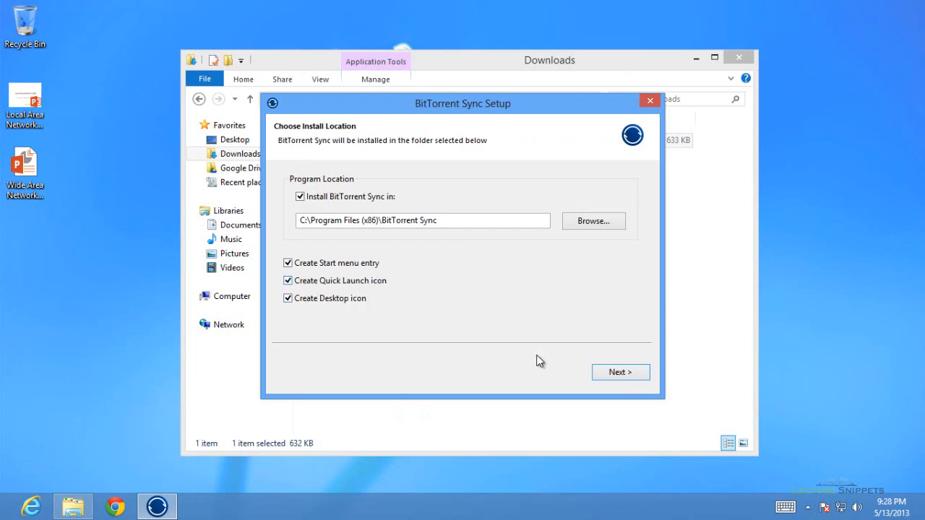
{"action": "left_click", "coordinate": [605, 381]}
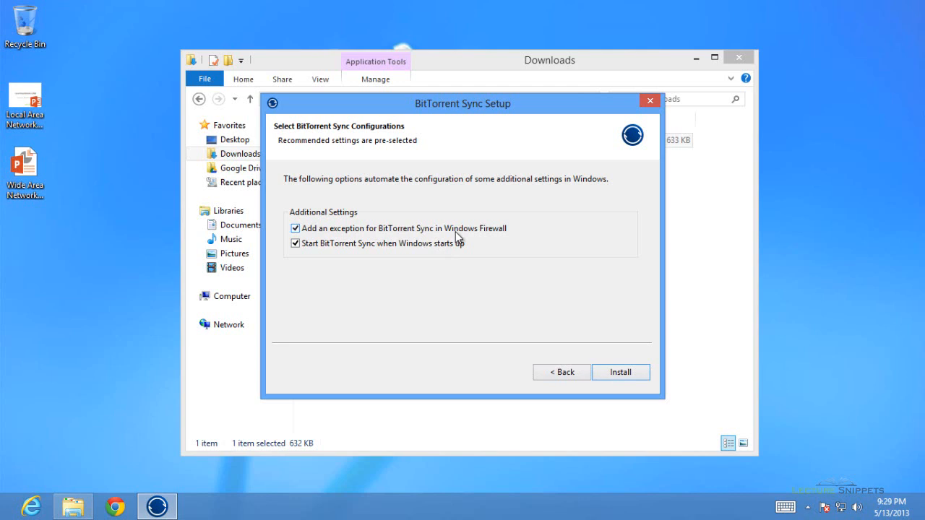
{"action": "left_click", "coordinate": [609, 374]}
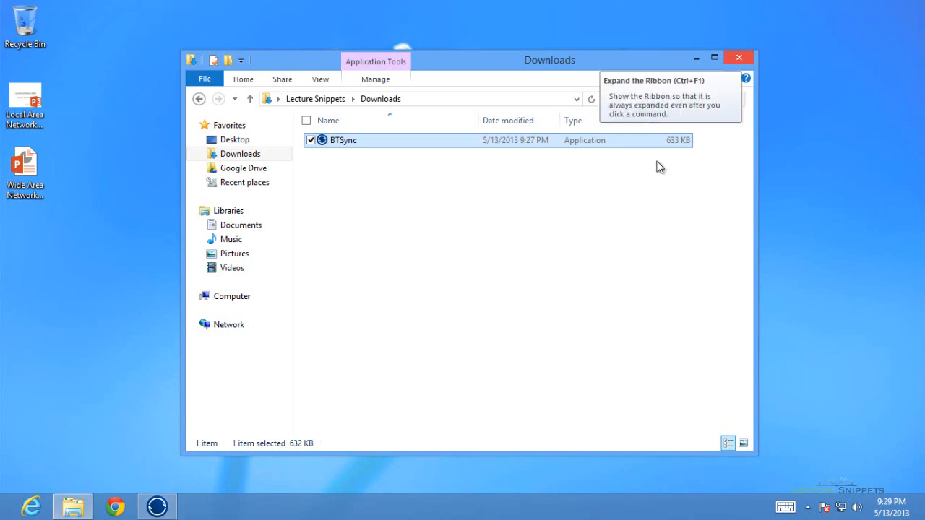
- Close the Downloads window and remove the default BTSync path from Shared Folders
{"action": "left_click", "coordinate": [737, 59]}
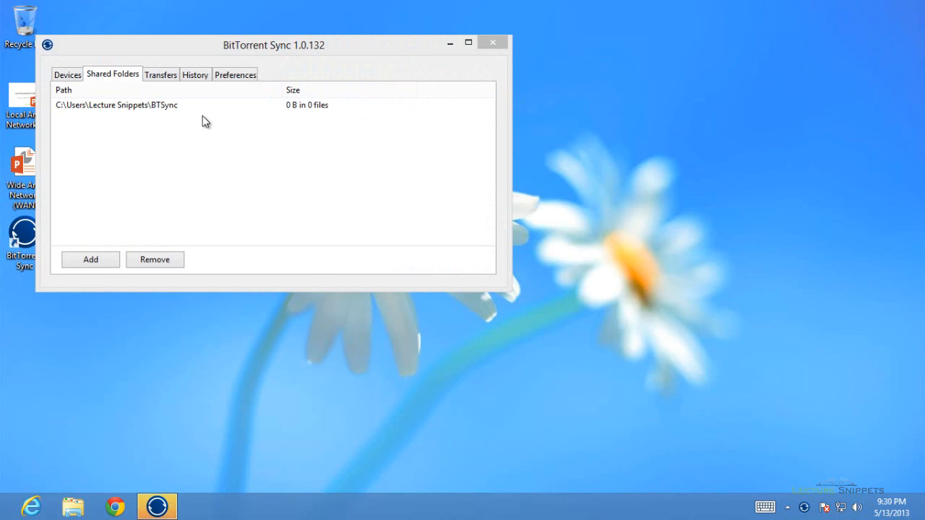
{"action": "left_click", "coordinate": [146, 111]}
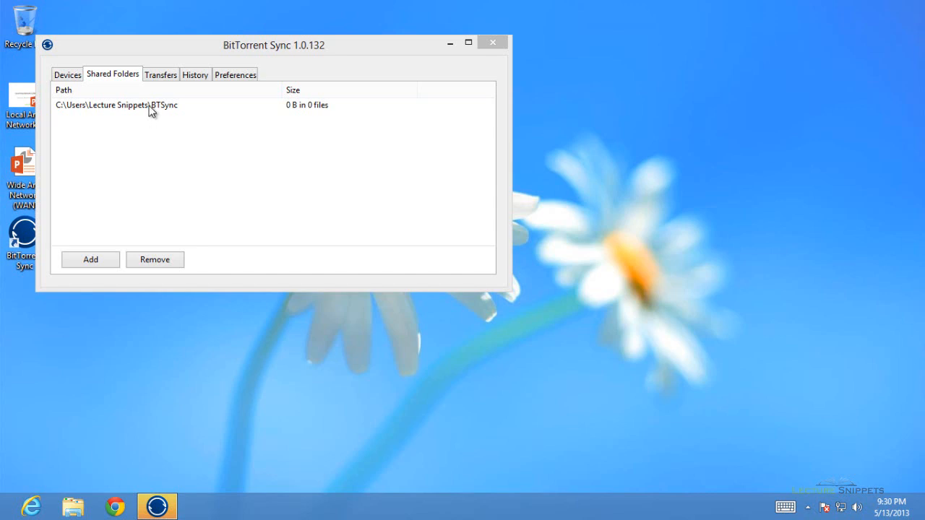
{"action": "left_click", "coordinate": [145, 261]}
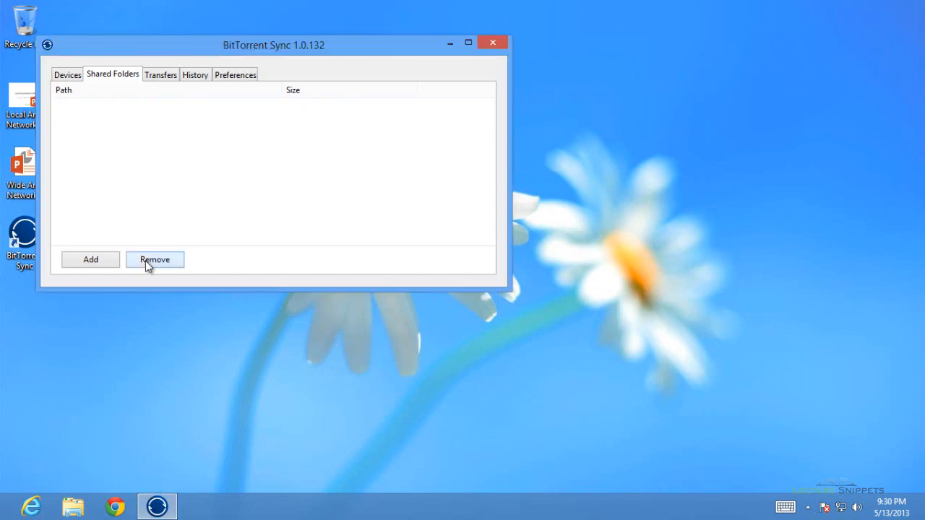
{"action": "left_click_drag", "start_coordinate": [203, 47], "coordinate": [331, 53]}
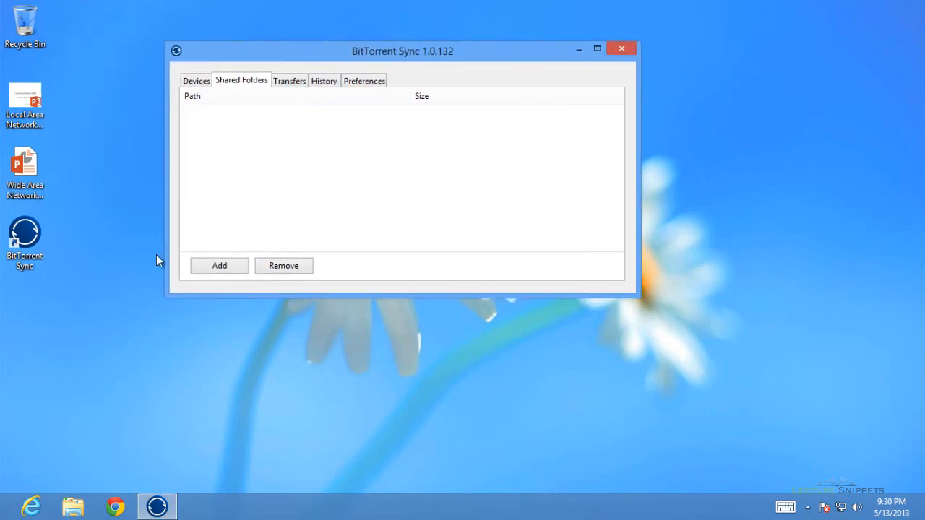
- Make a new desktop folder through New > Folder and name it 'sync'
{"action": "right_click", "coordinate": [39, 319]}
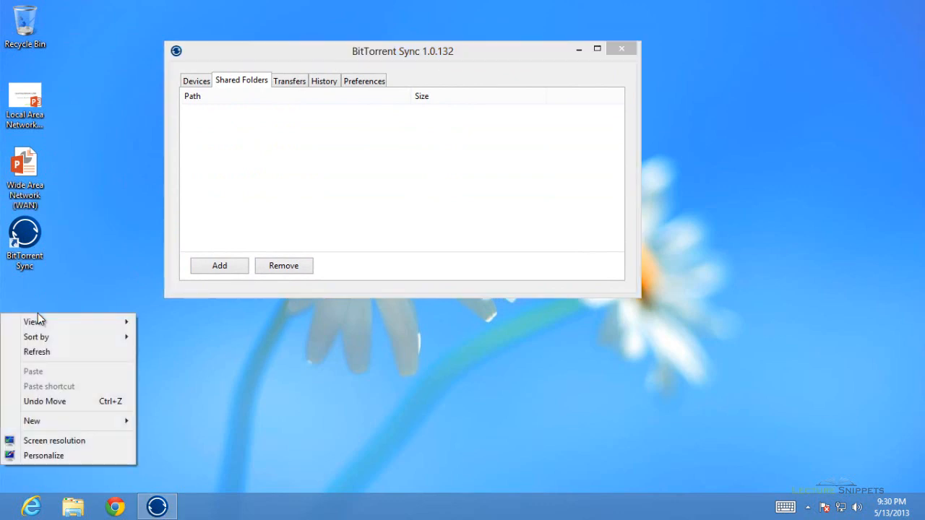
{"action": "mouse_move", "coordinate": [91, 421]}
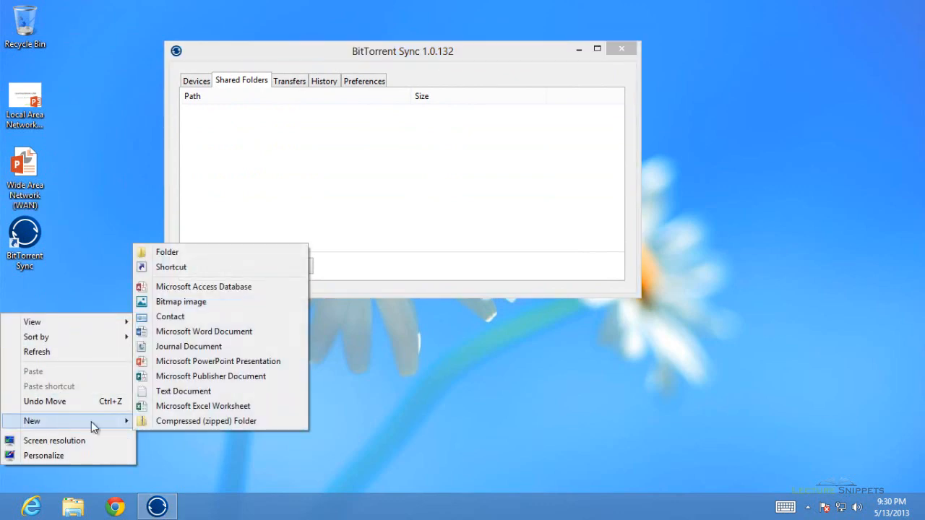
{"action": "left_click", "coordinate": [161, 252]}
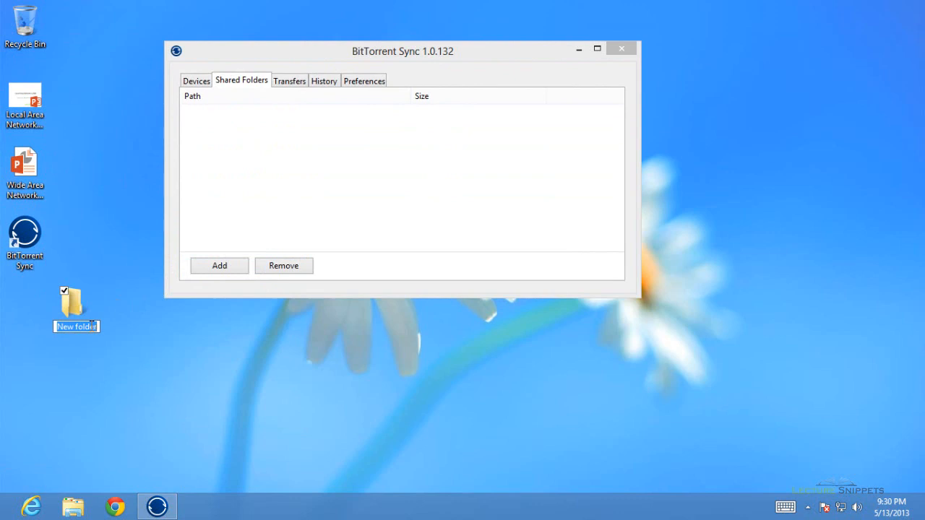
{"action": "type", "text": "sy"}
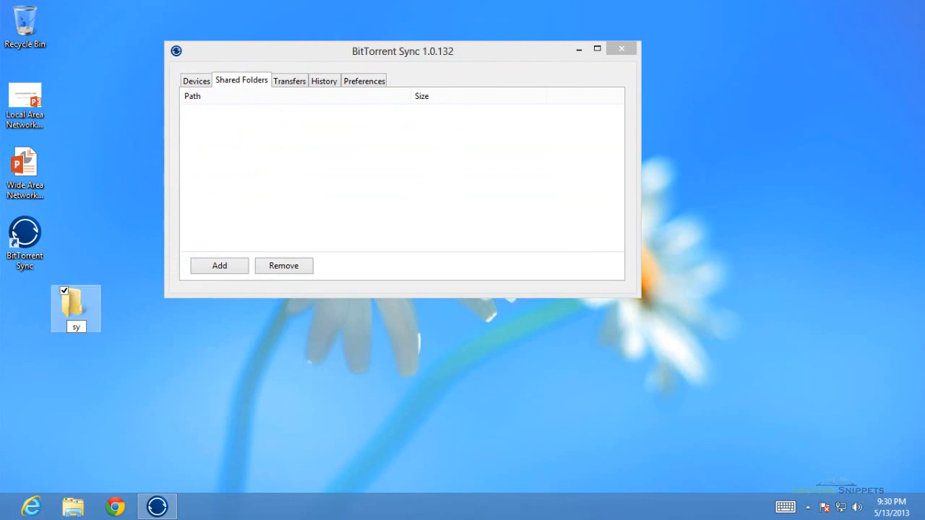
{"action": "type", "text": "nc"}
{"action": "key", "text": "Return"}
{"action": "left_click", "coordinate": [112, 254]}
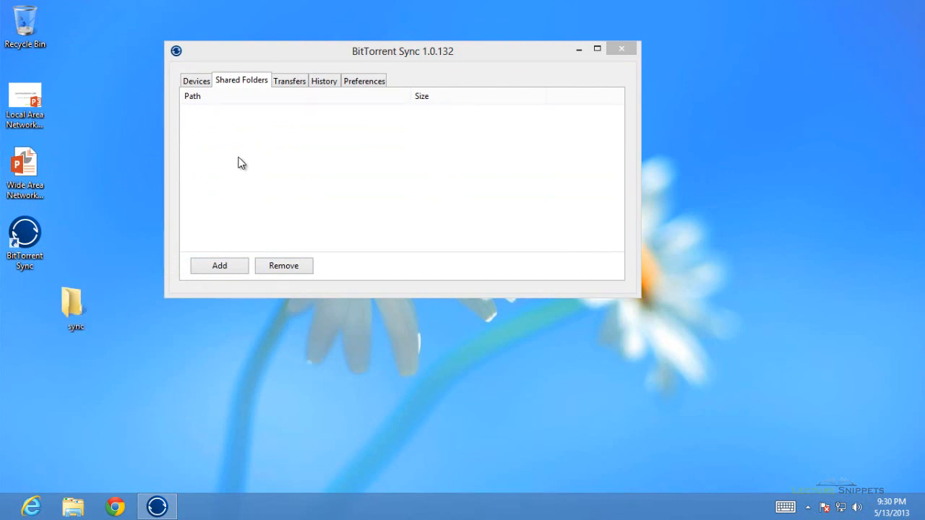
- Add a shared folder pointing to Desktop > sync
{"action": "left_click", "coordinate": [211, 265]}
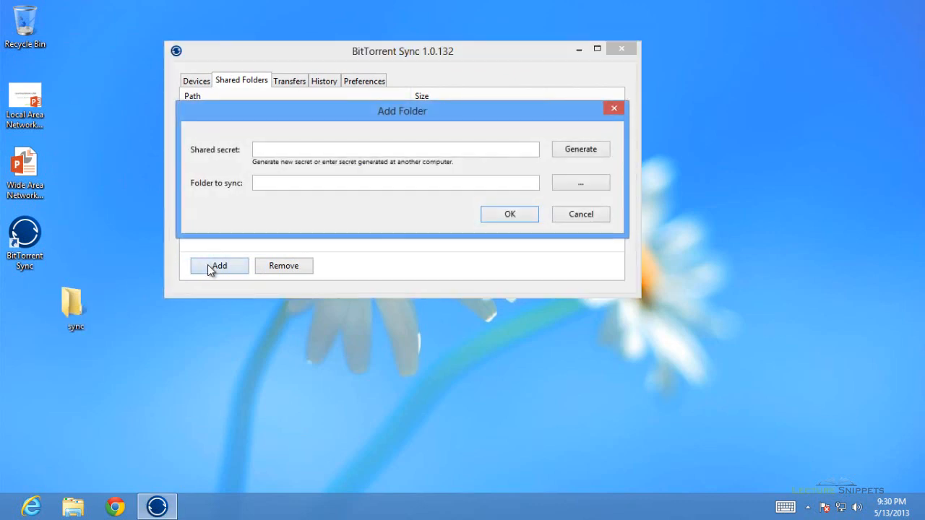
{"action": "left_click", "coordinate": [324, 184]}
{"action": "left_click", "coordinate": [598, 187]}
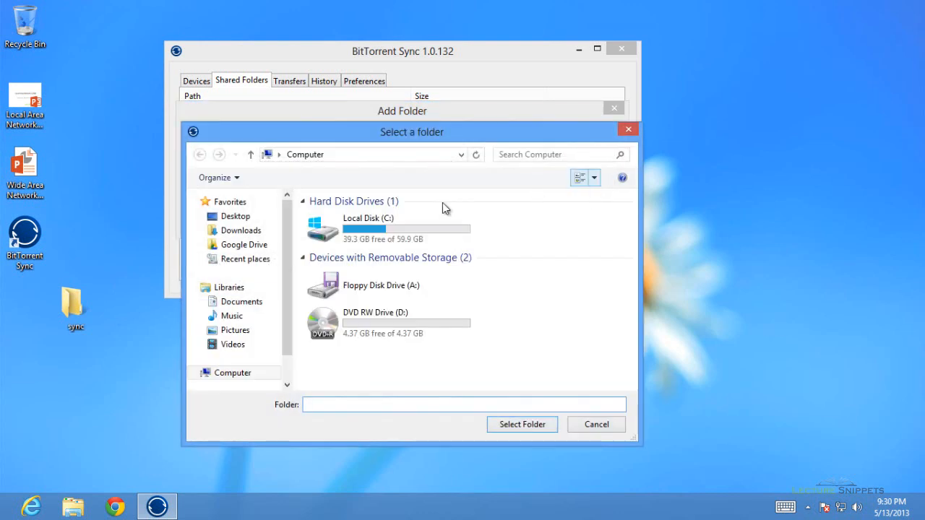
{"action": "left_click", "coordinate": [231, 217]}
{"action": "left_click", "coordinate": [349, 367]}
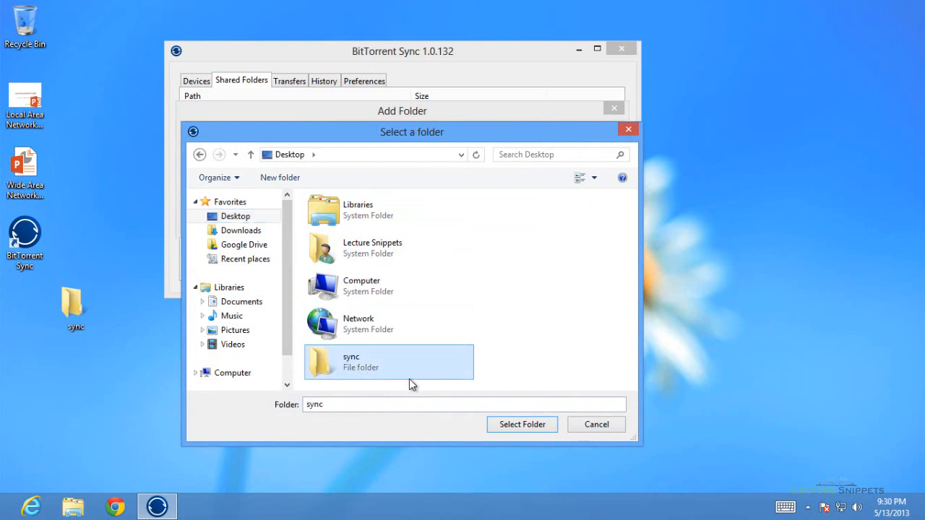
{"action": "left_click", "coordinate": [517, 427]}
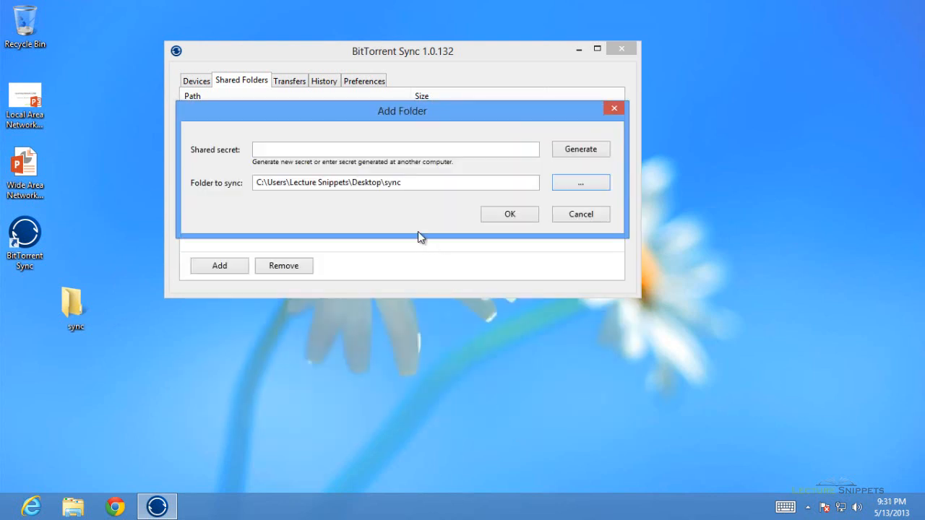
- Generate a new secret, copy it to the clipboard, and confirm the shared folder
{"action": "left_click", "coordinate": [573, 152]}
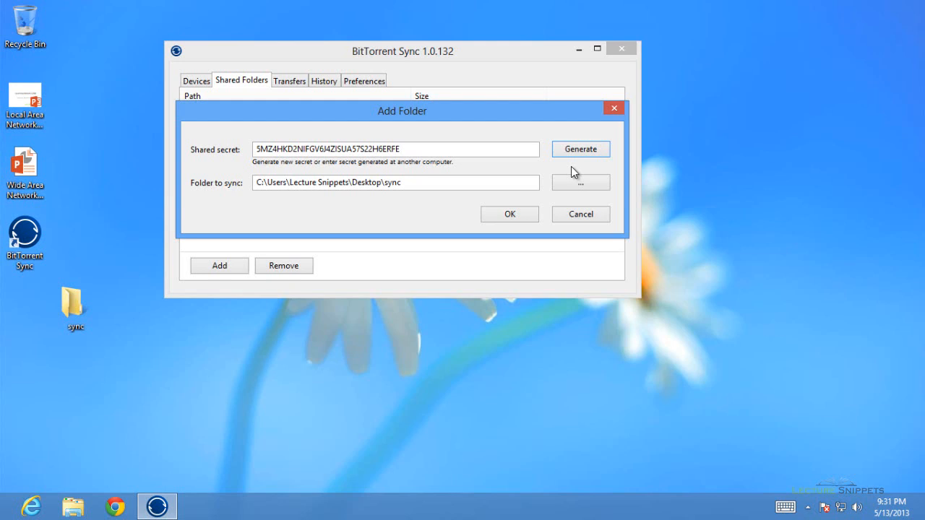
{"action": "left_click_drag", "start_coordinate": [412, 151], "coordinate": [246, 150]}
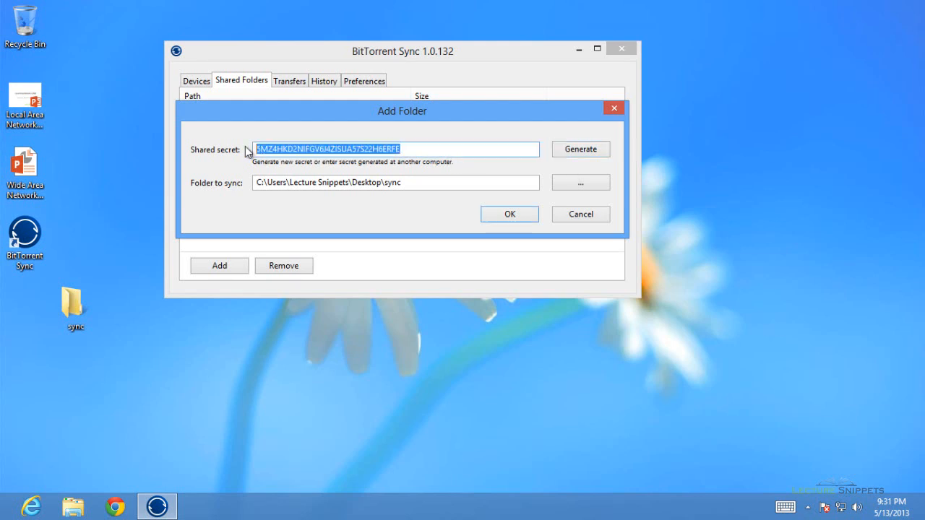
{"action": "right_click", "coordinate": [266, 152]}
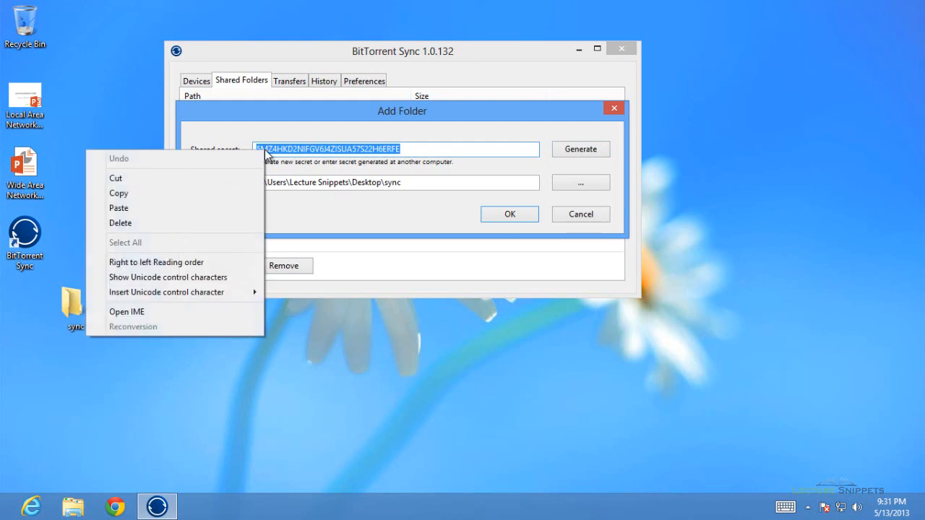
{"action": "left_click", "coordinate": [220, 193]}
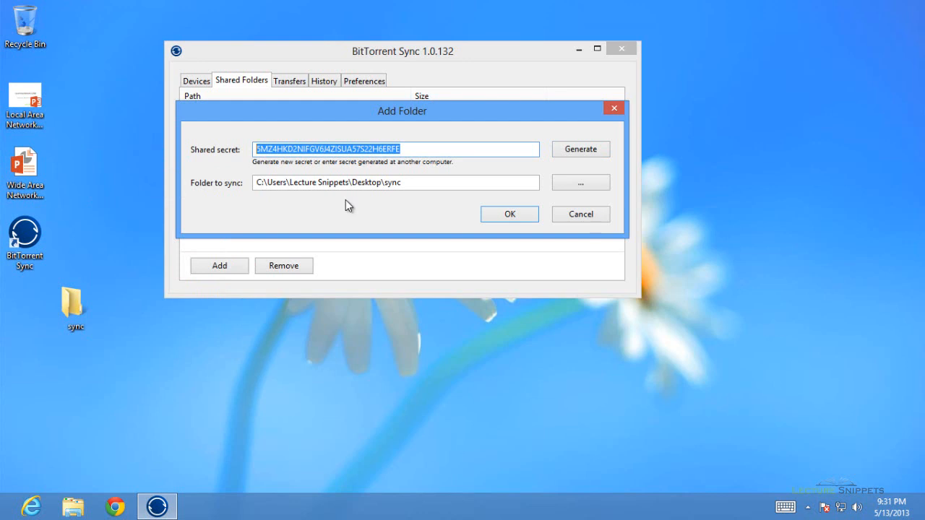
{"action": "left_click", "coordinate": [511, 217]}
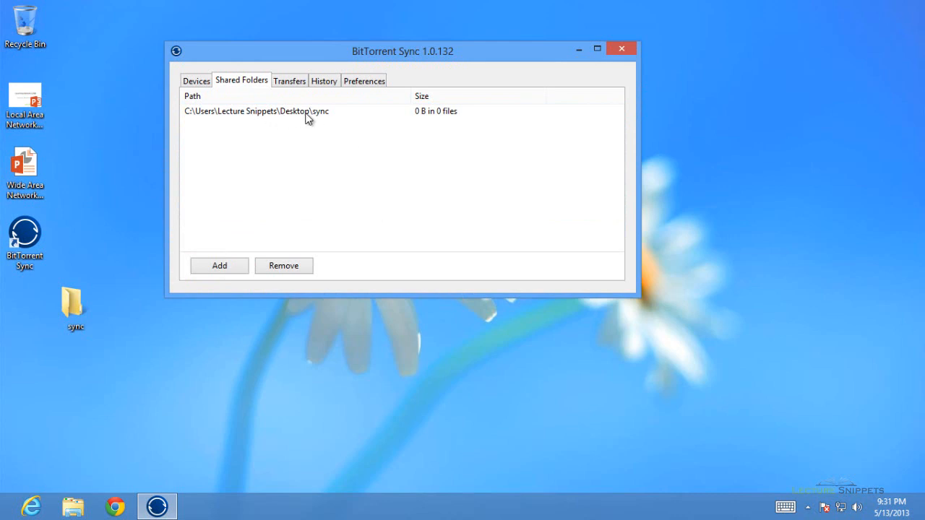
- Review Transfers, History and Preferences (device name, listening port 13691), then close the window
{"action": "left_click", "coordinate": [288, 80]}
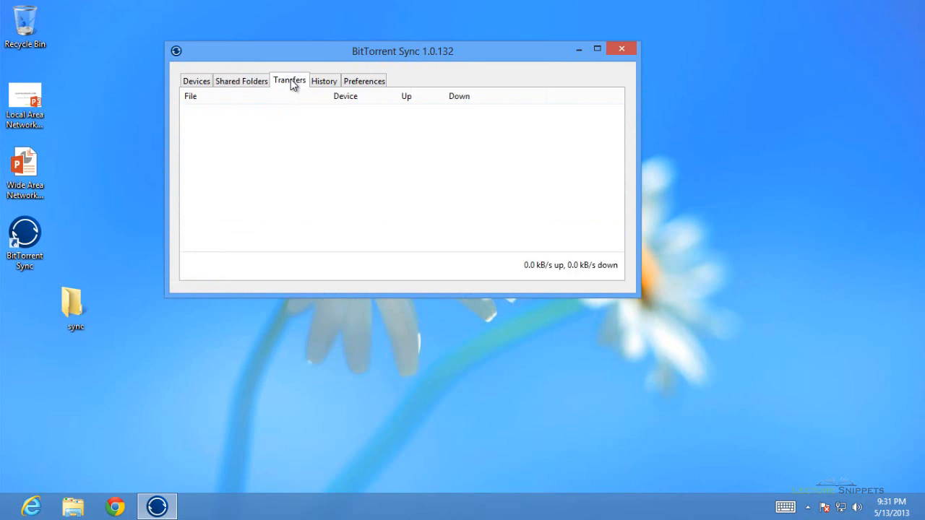
{"action": "left_click", "coordinate": [320, 82]}
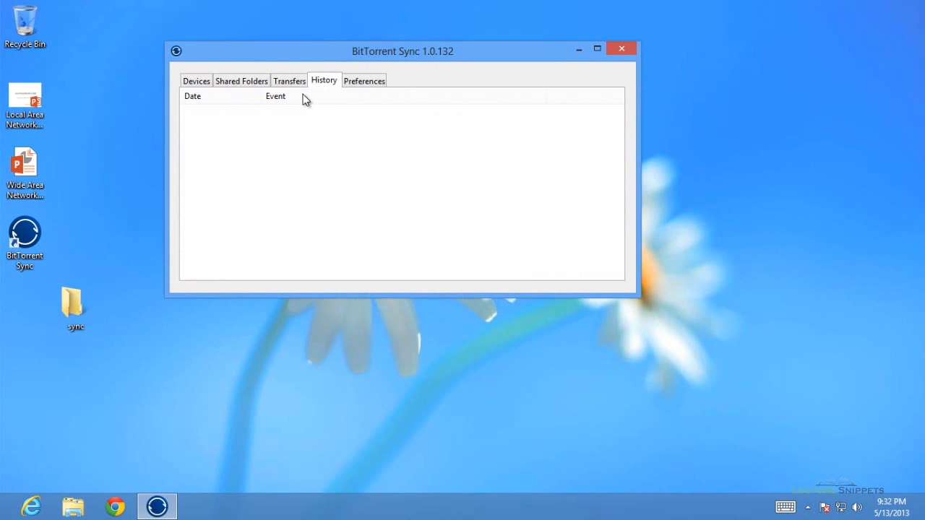
{"action": "left_click", "coordinate": [354, 82]}
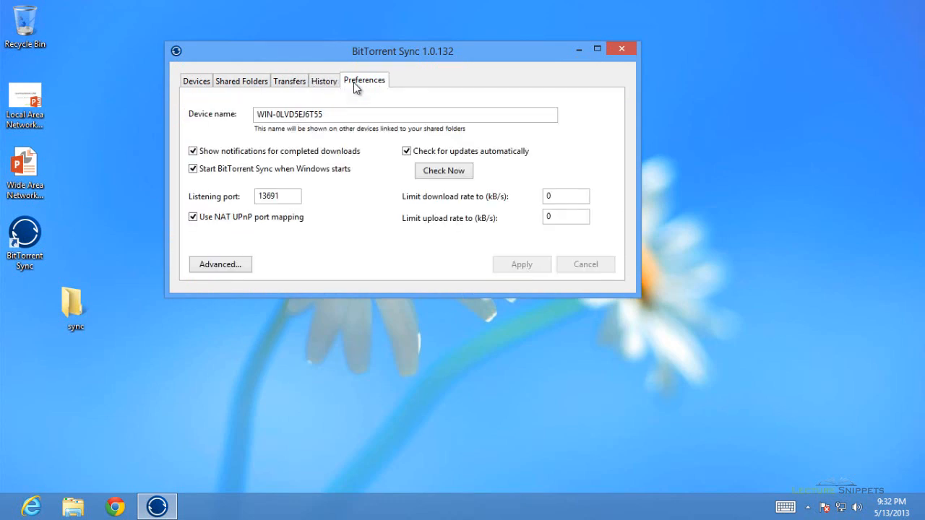
{"action": "left_click_drag", "start_coordinate": [324, 115], "coordinate": [263, 114]}
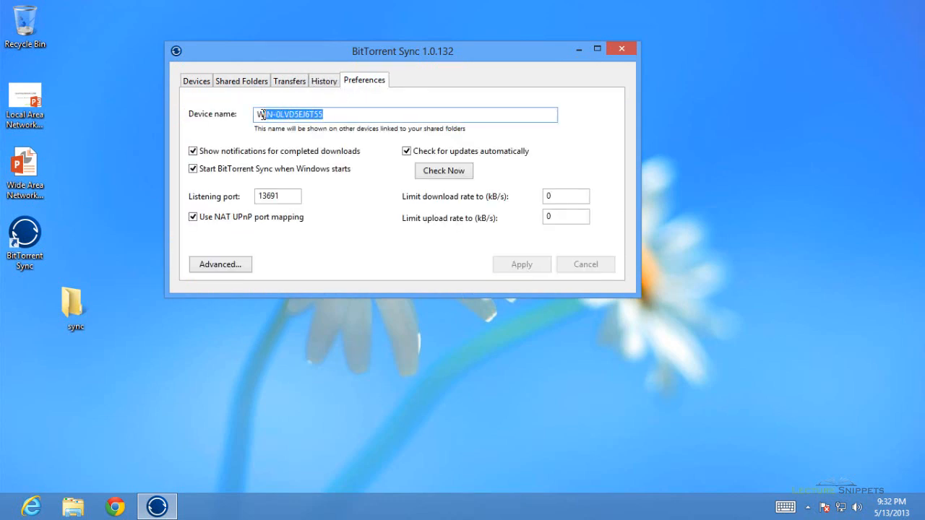
{"action": "left_click", "coordinate": [282, 196]}
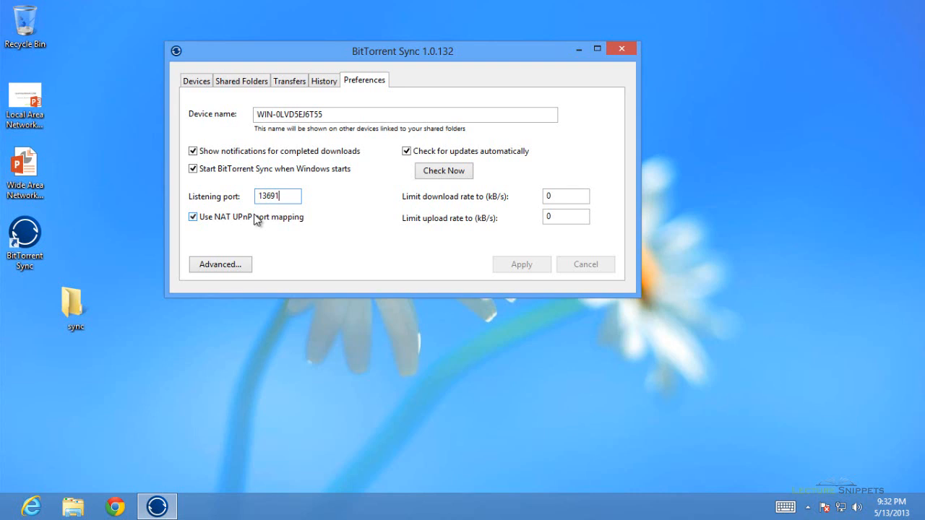
{"action": "left_click", "coordinate": [622, 49]}
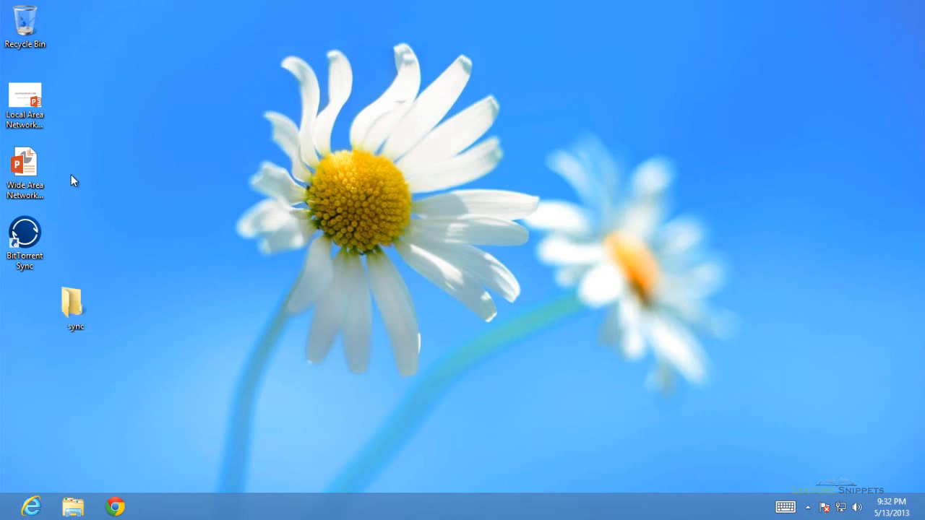
- Drag the Local Area Network and Wide Area Network presentations into sync, then switch to the server
{"action": "left_click_drag", "start_coordinate": [76, 176], "coordinate": [14, 95]}
{"action": "mouse_move", "coordinate": [16, 96]}
{"action": "left_mouse_down"}
{"action": "mouse_move", "coordinate": [108, 208]}
{"action": "mouse_move", "coordinate": [74, 303]}
{"action": "mouse_move", "coordinate": [60, 181]}
{"action": "mouse_move", "coordinate": [32, 101]}
{"action": "left_mouse_up"}
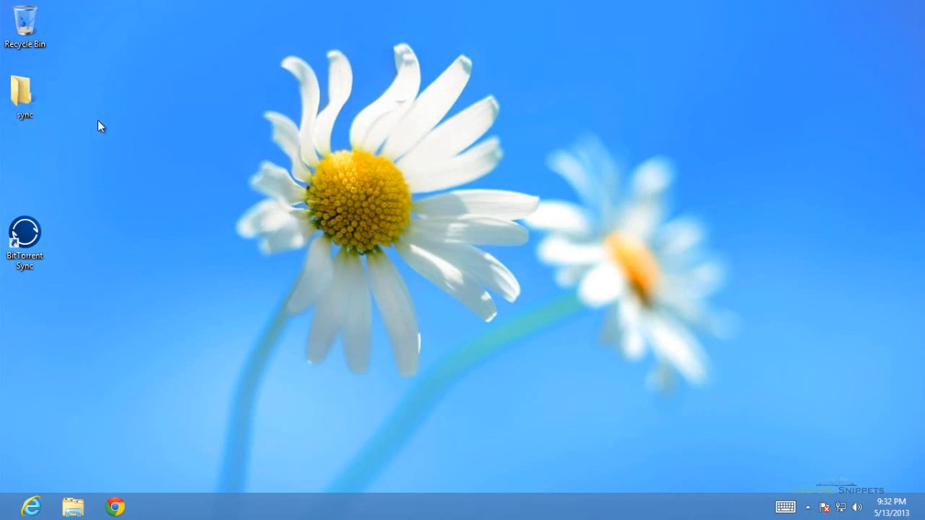
{"action": "left_click", "coordinate": [204, 3]}
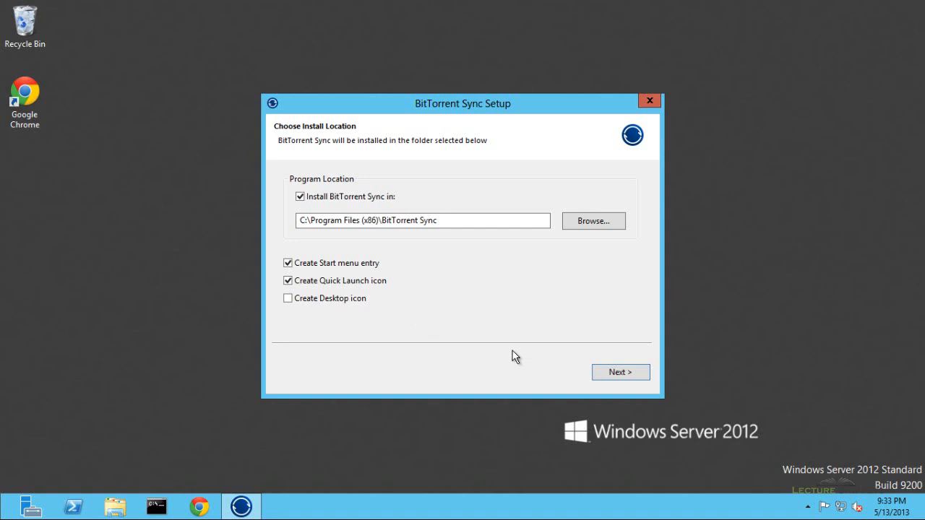
- Install with defaults, choose 'I have a secret', paste the copied secret and accept the terms
{"action": "left_click", "coordinate": [603, 372]}
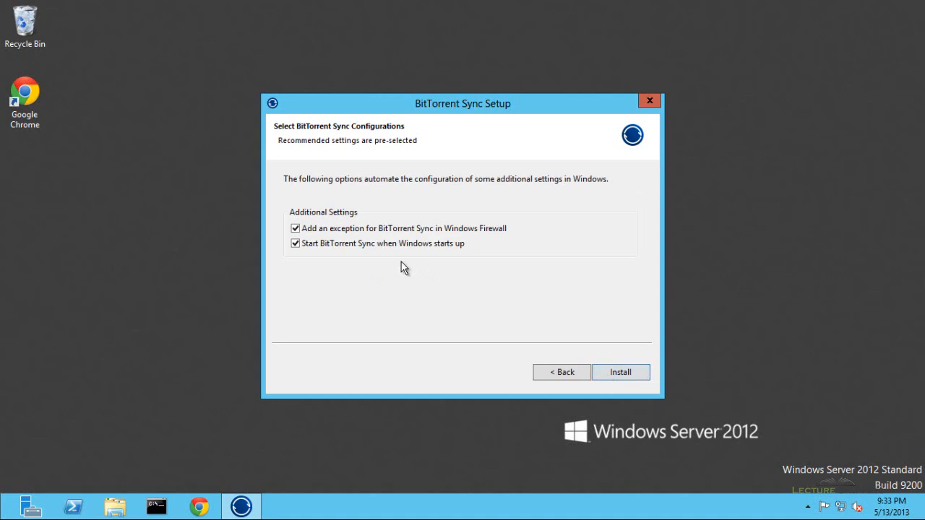
{"action": "left_click", "coordinate": [614, 372]}
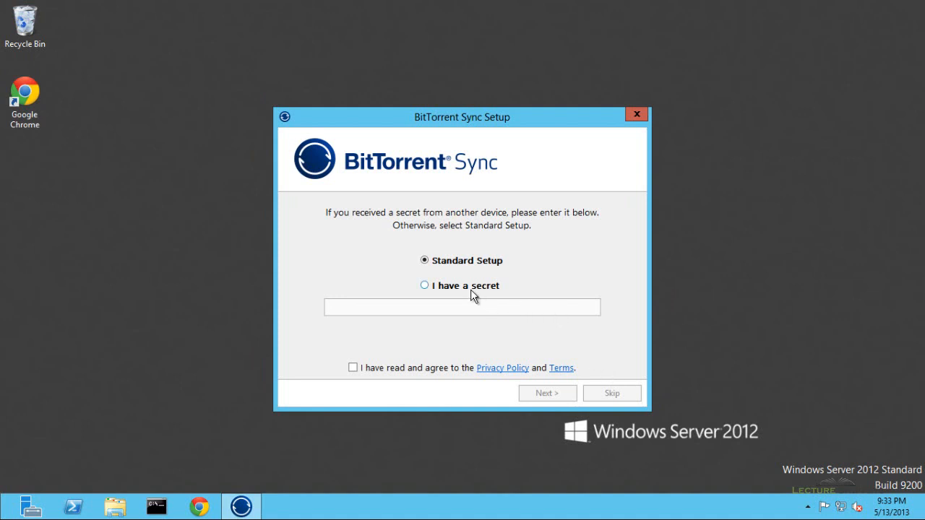
{"action": "left_click", "coordinate": [438, 288]}
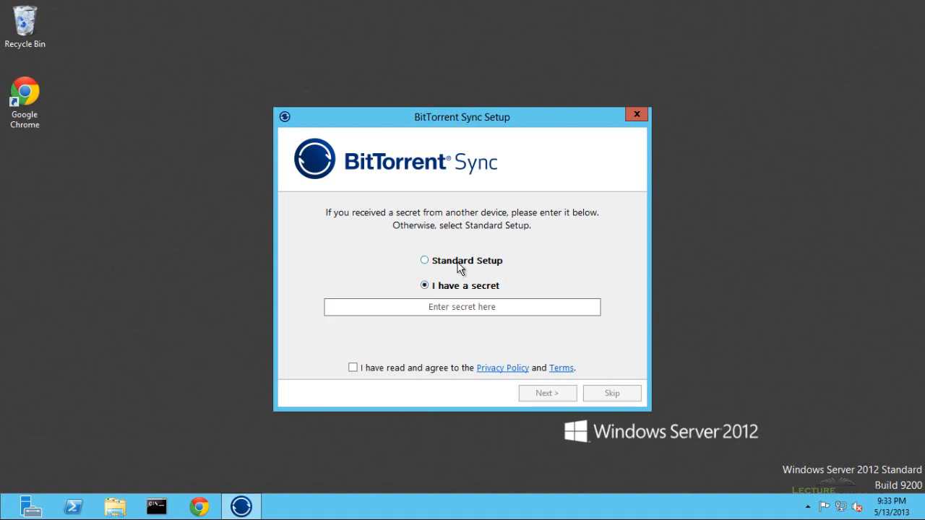
{"action": "left_click", "coordinate": [416, 305]}
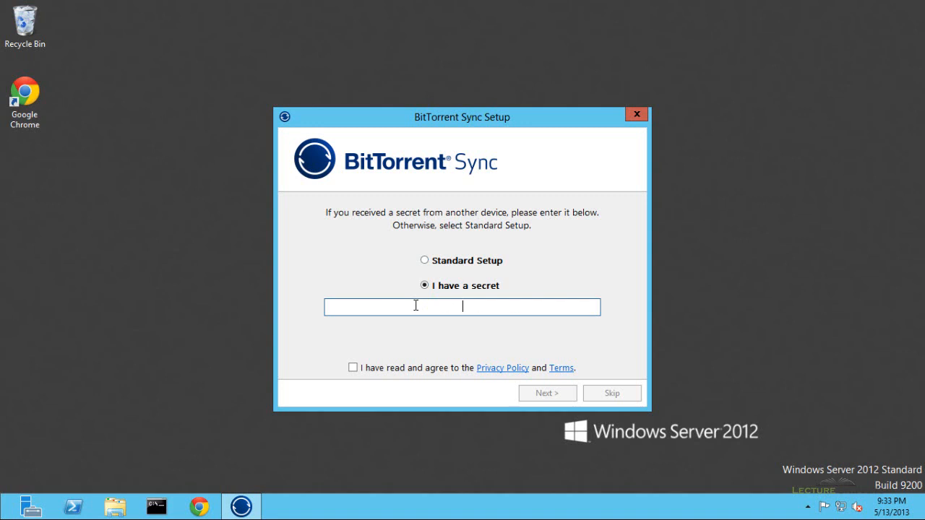
{"action": "key", "text": "ctrl+v"}
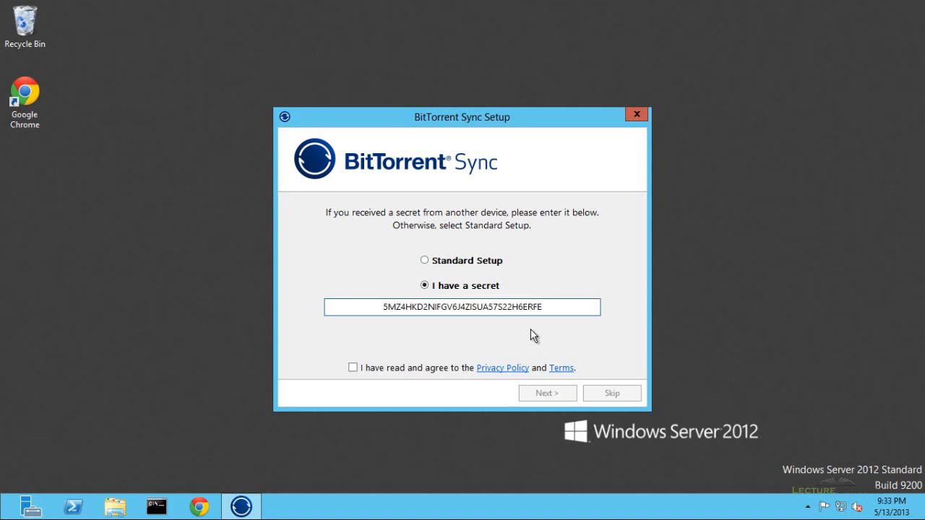
{"action": "left_click", "coordinate": [363, 369]}
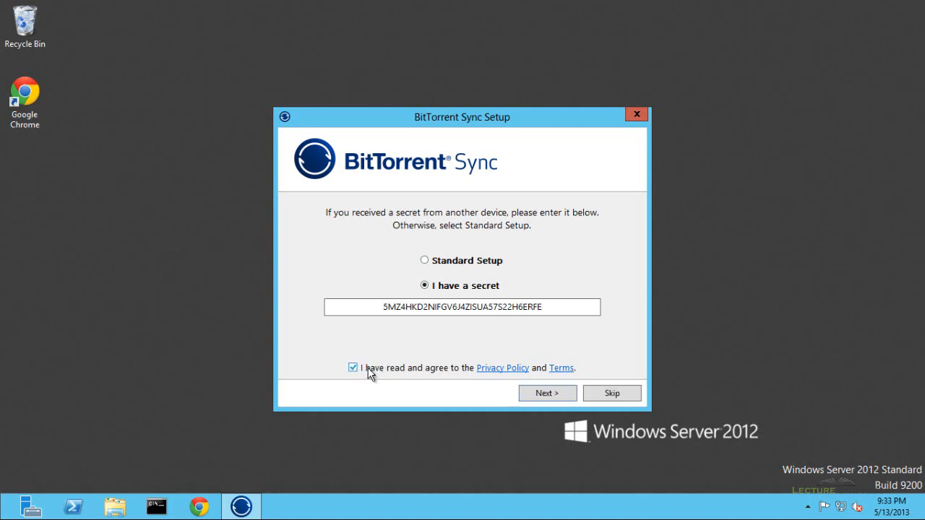
{"action": "left_click", "coordinate": [554, 396]}
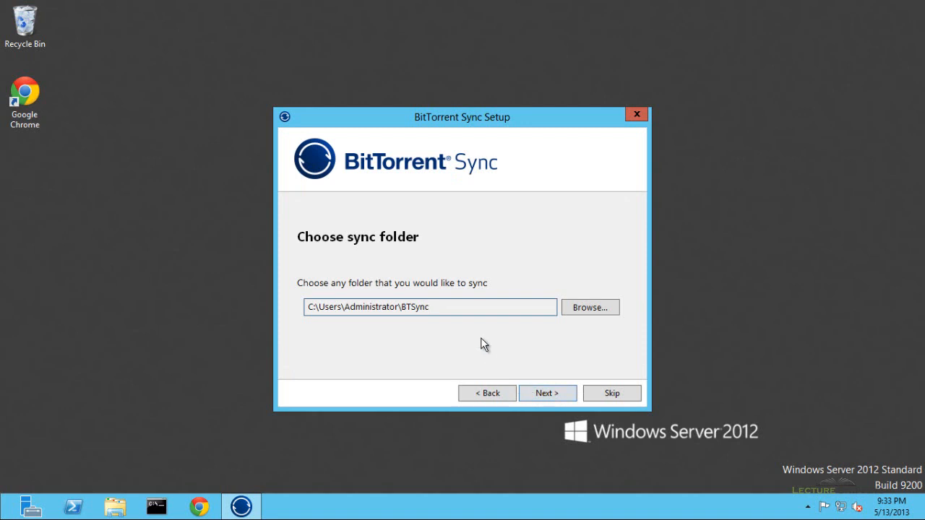
- Create C:\Users\Administrator\Desktop\sync as the sync folder and continue to the tour
{"action": "left_click", "coordinate": [591, 307]}
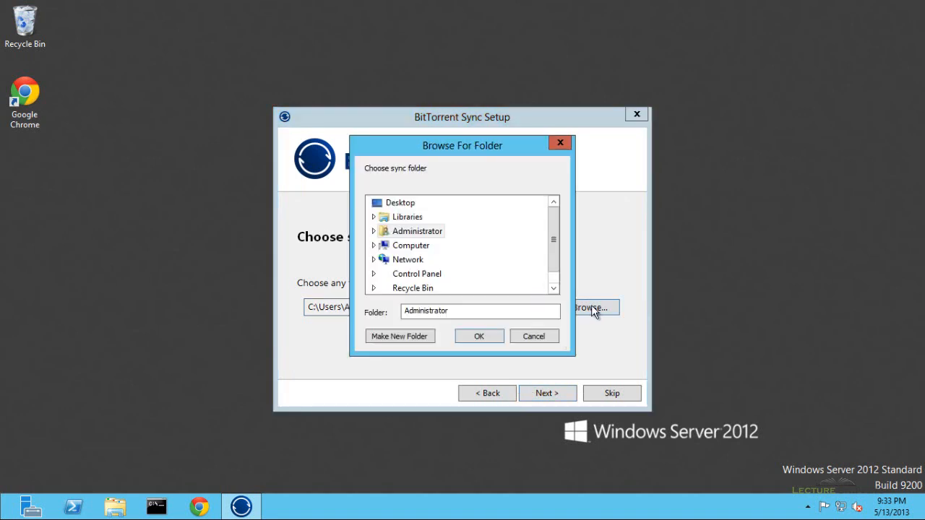
{"action": "left_click", "coordinate": [398, 205]}
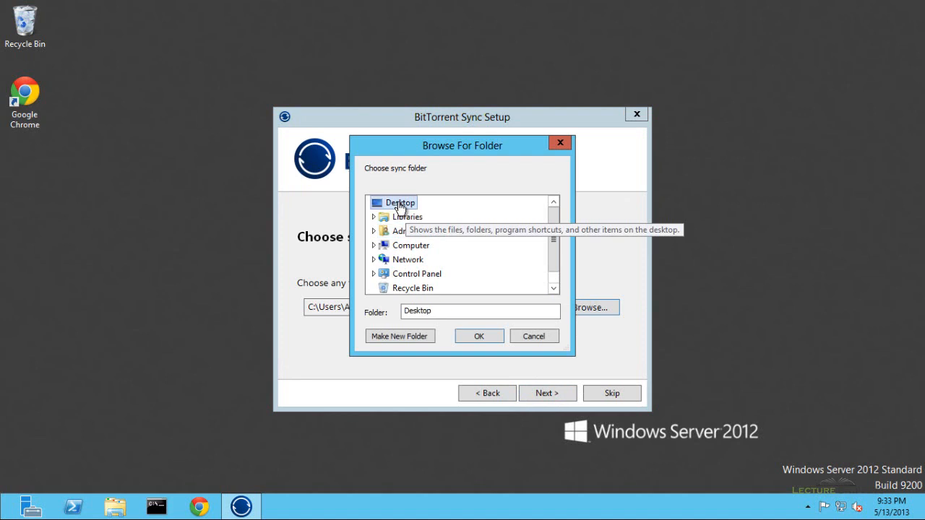
{"action": "left_click", "coordinate": [404, 336]}
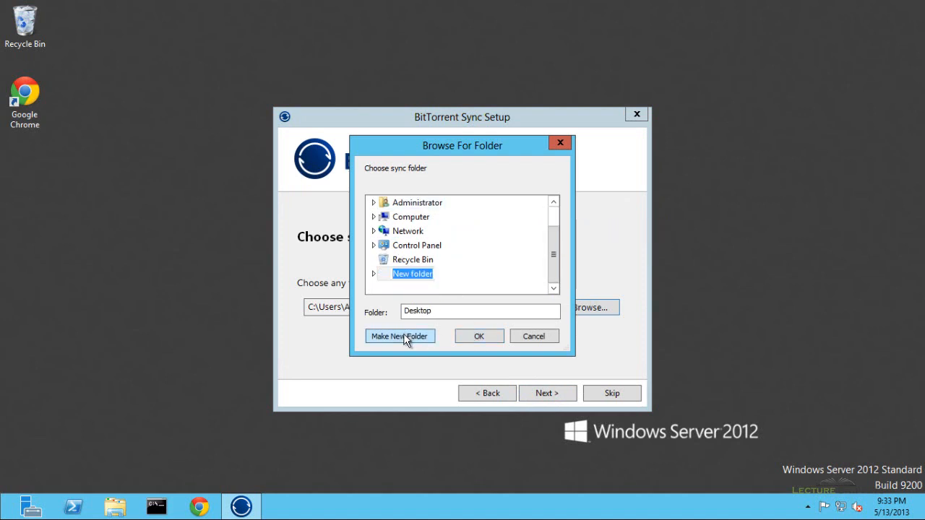
{"action": "type", "text": "sync"}
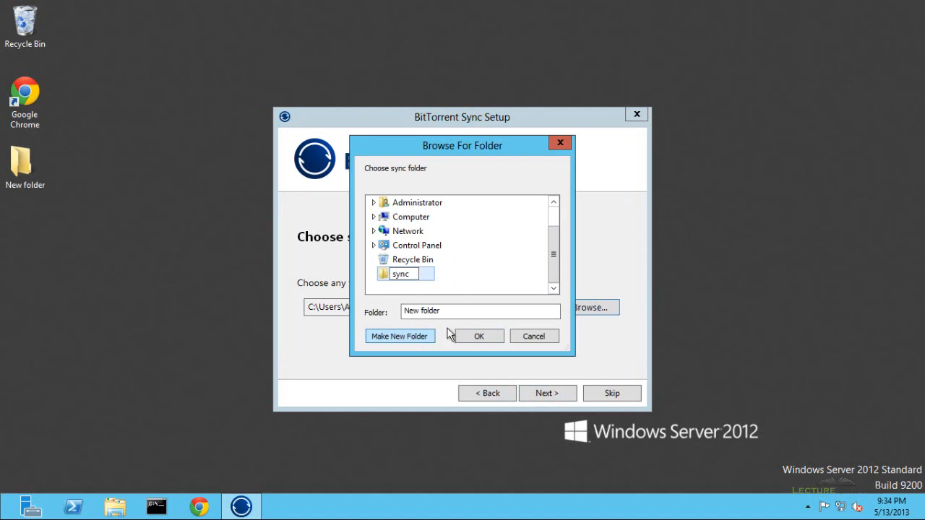
{"action": "left_click", "coordinate": [478, 337]}
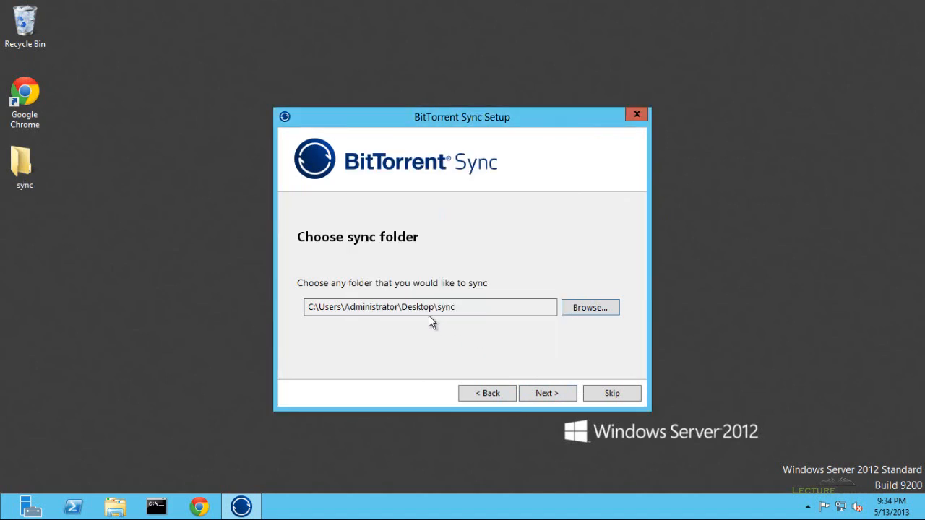
{"action": "left_click", "coordinate": [544, 396]}
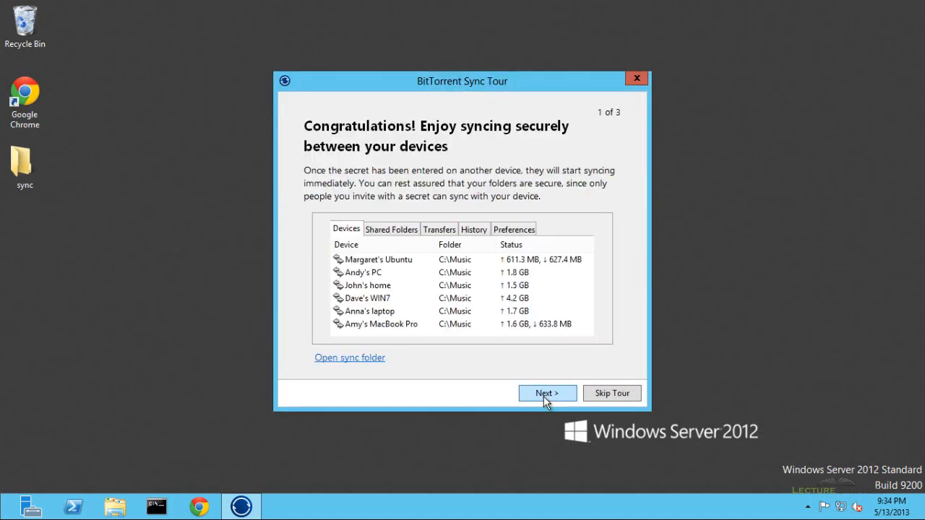
- Skip the tour, review Transfers, History and the 64081 listening port in Preferences, then close Sync
{"action": "left_click", "coordinate": [603, 399]}
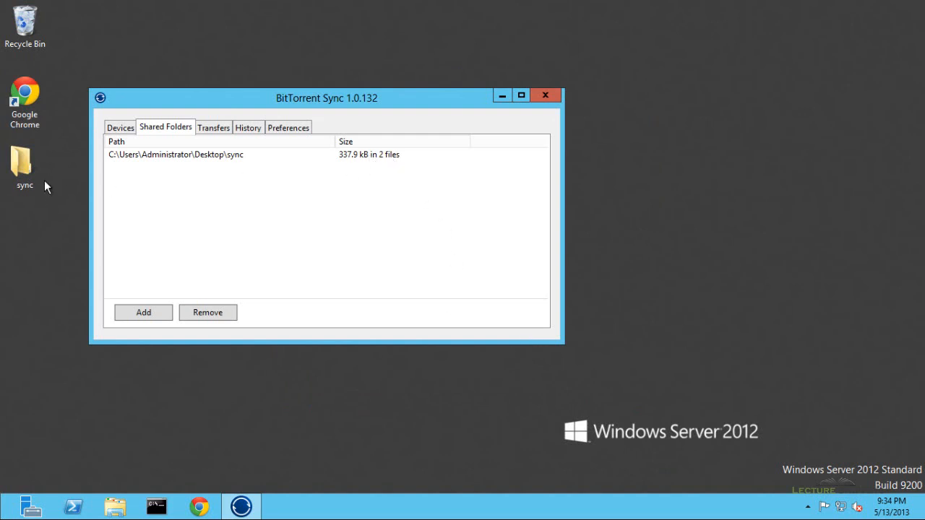
{"action": "left_click", "coordinate": [212, 133]}
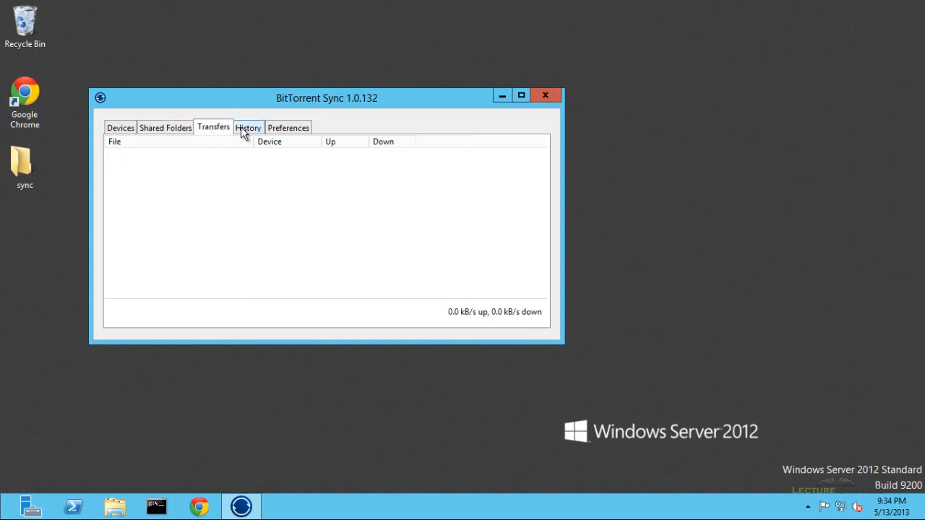
{"action": "left_click", "coordinate": [246, 132]}
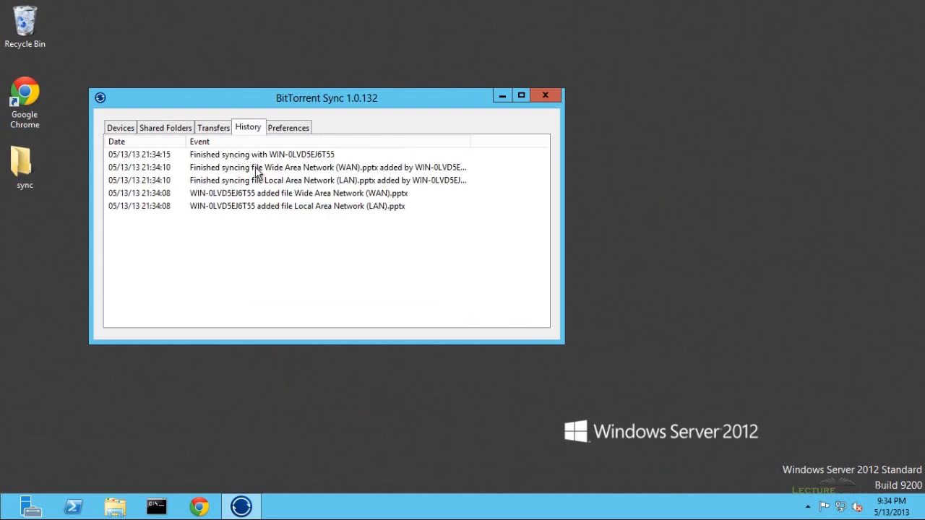
{"action": "left_click", "coordinate": [282, 135]}
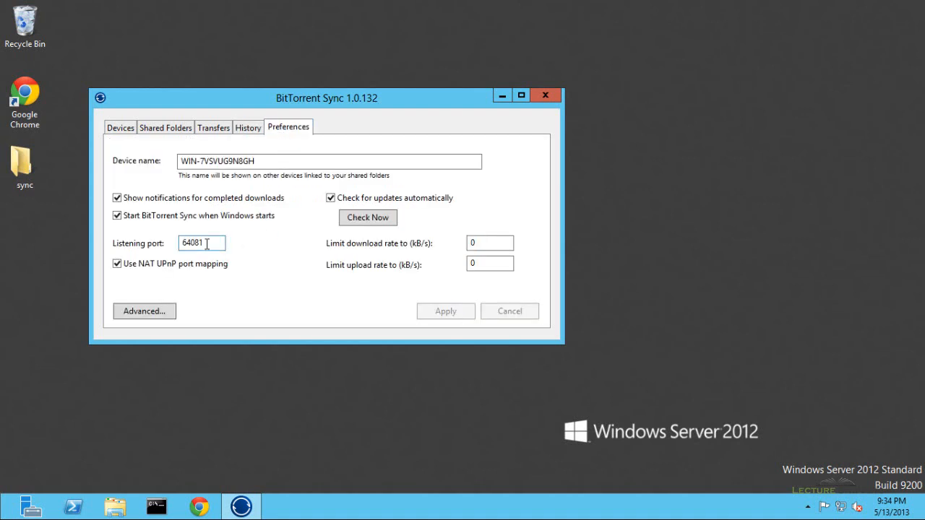
{"action": "left_click_drag", "start_coordinate": [215, 244], "coordinate": [178, 246]}
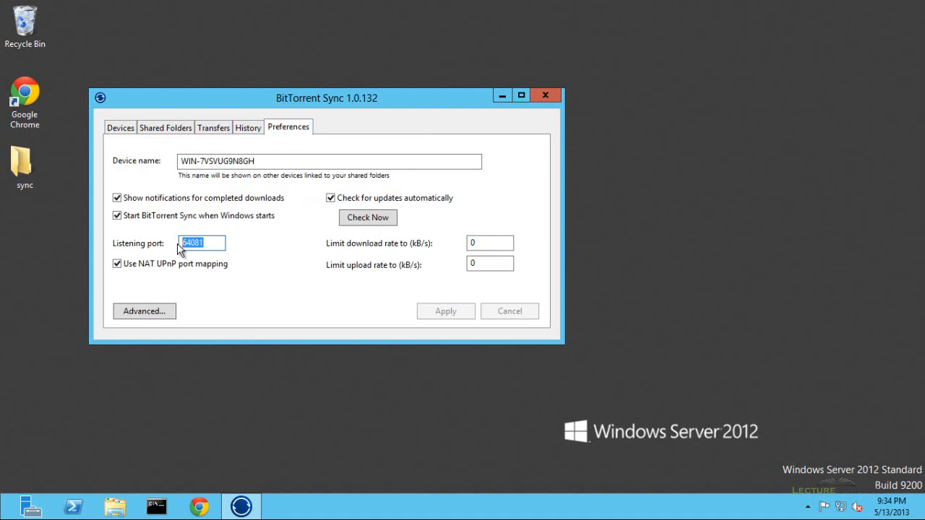
{"action": "left_click", "coordinate": [544, 96]}
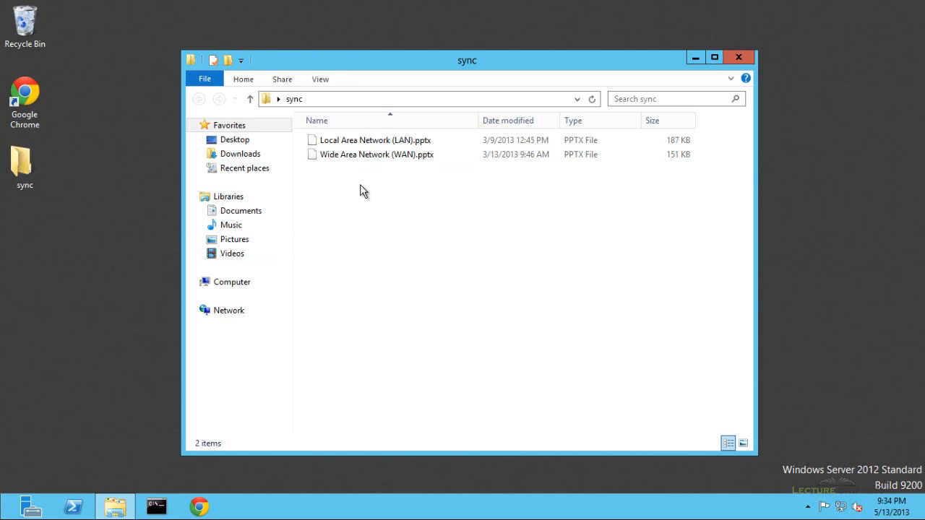
- Create a new empty text document named 'Test' in the server's sync folder
{"action": "right_click", "coordinate": [360, 185]}
{"action": "mouse_move", "coordinate": [520, 347]}
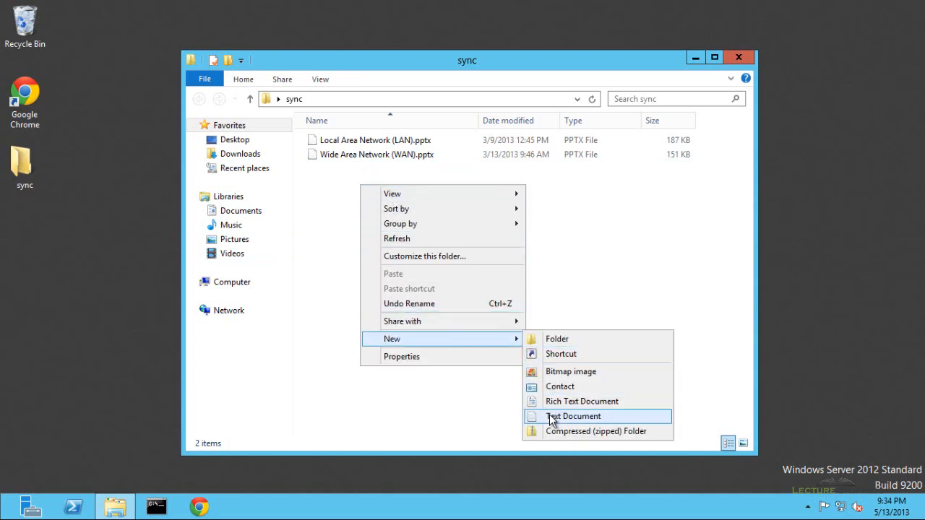
{"action": "left_click", "coordinate": [571, 416]}
{"action": "type", "text": "Test"}
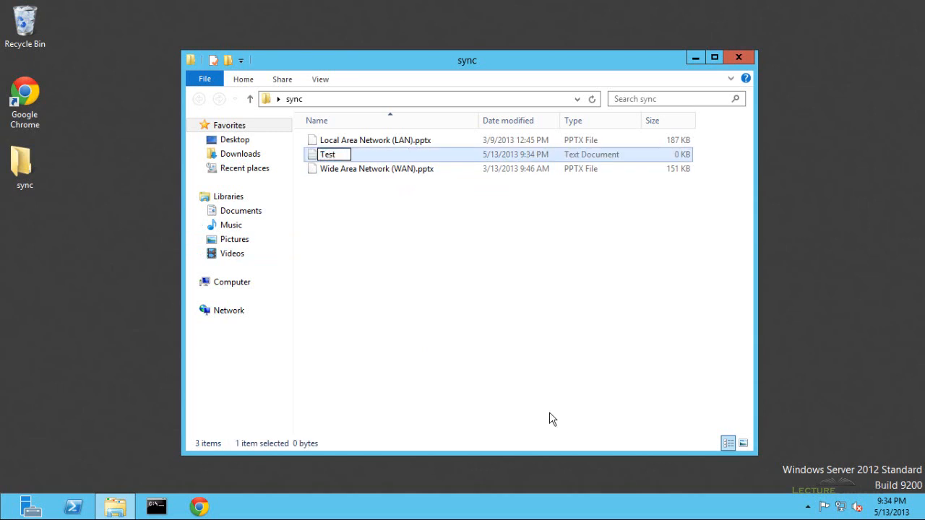
{"action": "key", "text": "Return"}
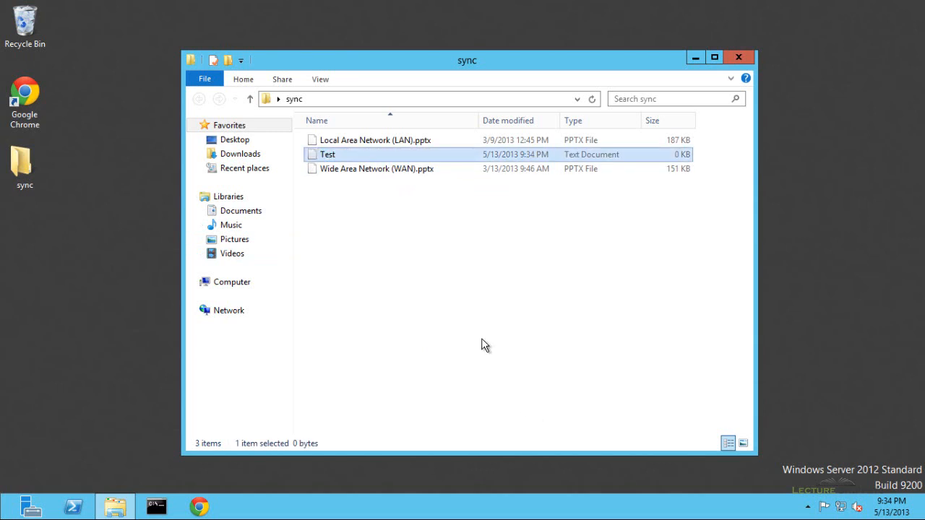
{"action": "left_click", "coordinate": [482, 340]}
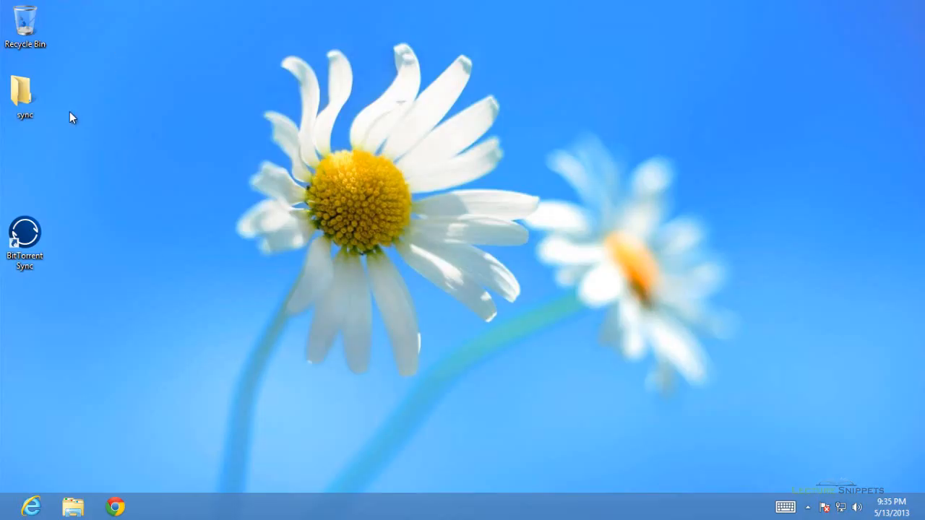
{"action": "double_click", "coordinate": [26, 101]}
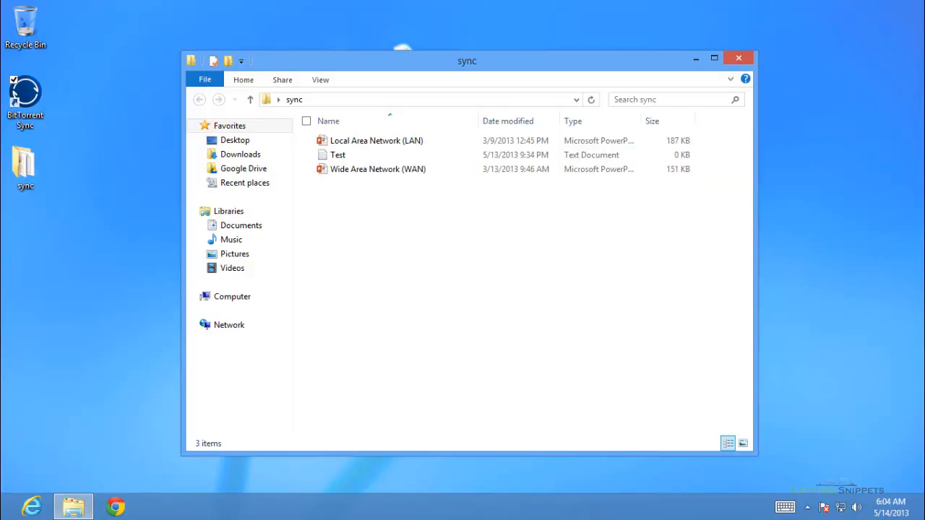
{"action": "left_click", "coordinate": [738, 58]}
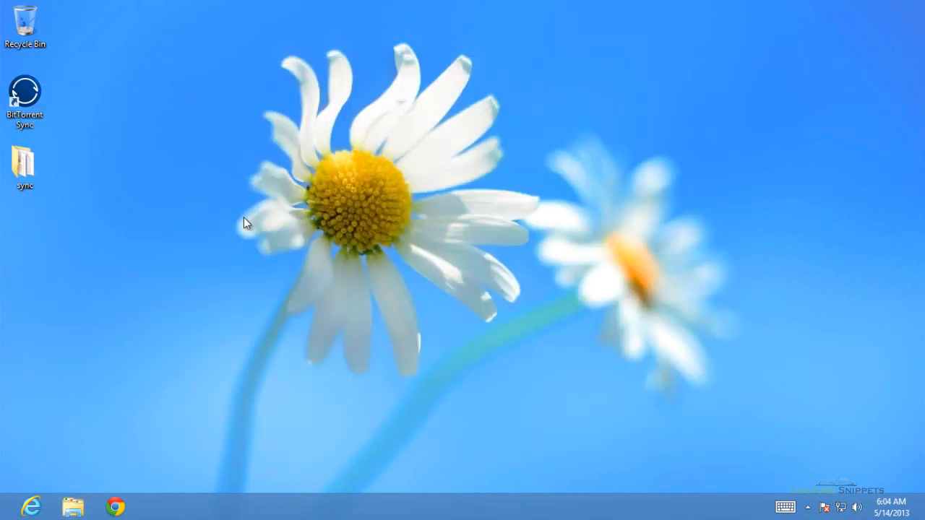
- Launch BitTorrent Sync and open the Desktop sync folder's properties on the Advanced tab
{"action": "double_click", "coordinate": [27, 99]}
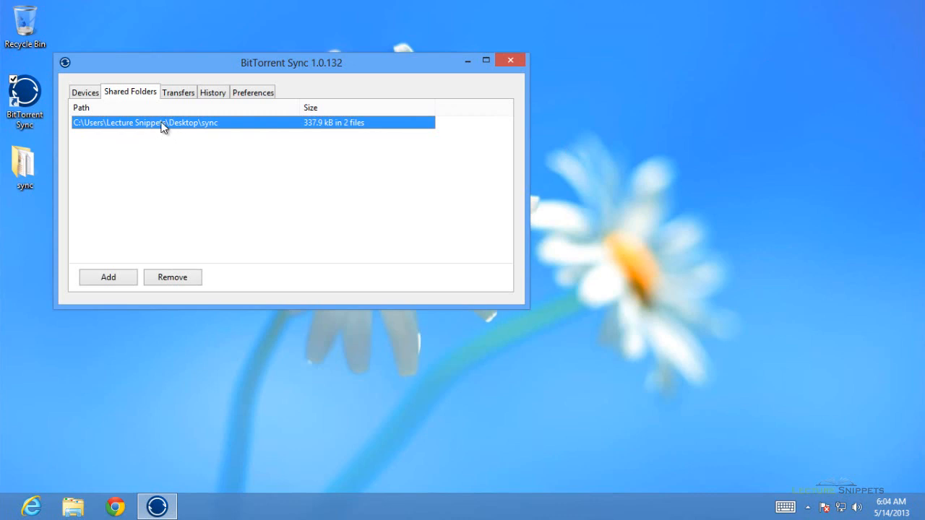
{"action": "double_click", "coordinate": [162, 122]}
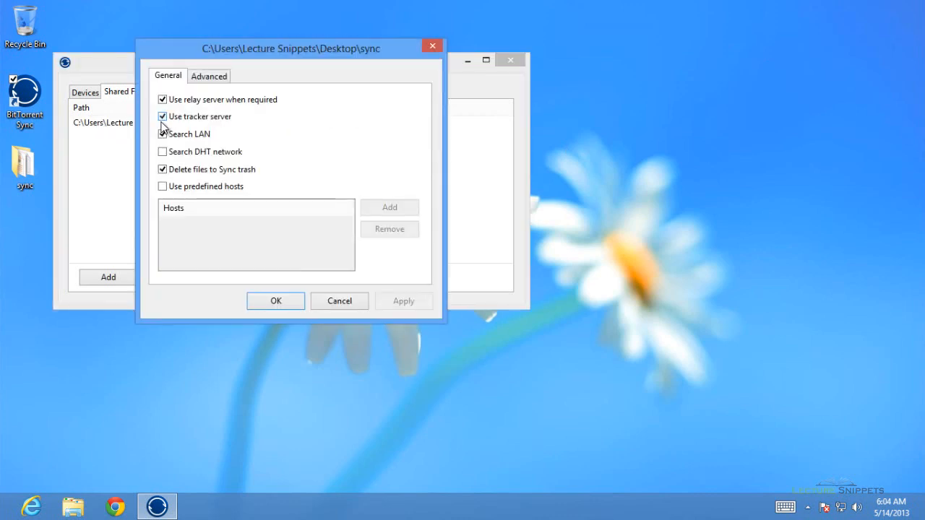
{"action": "left_click", "coordinate": [209, 76]}
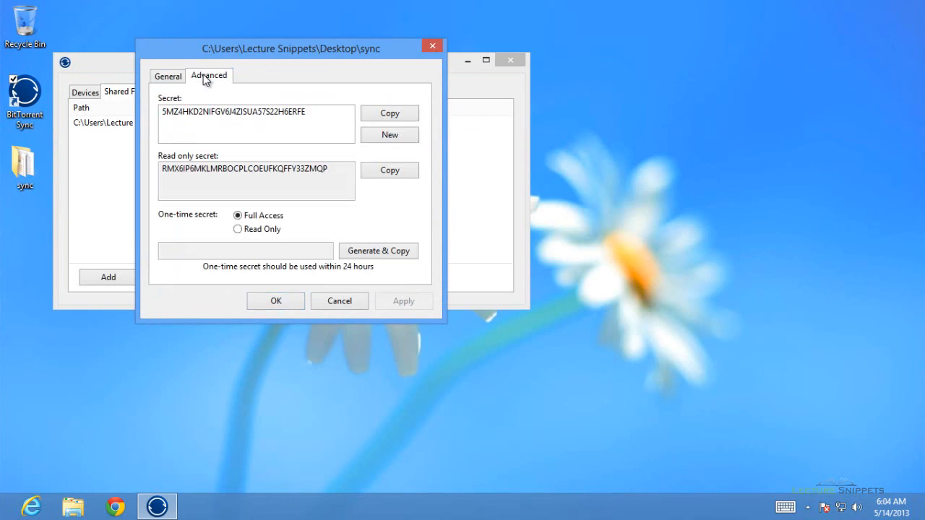
- Highlight the folder's full-access secret, then its read-only secret
{"action": "left_click_drag", "start_coordinate": [305, 112], "coordinate": [160, 112]}
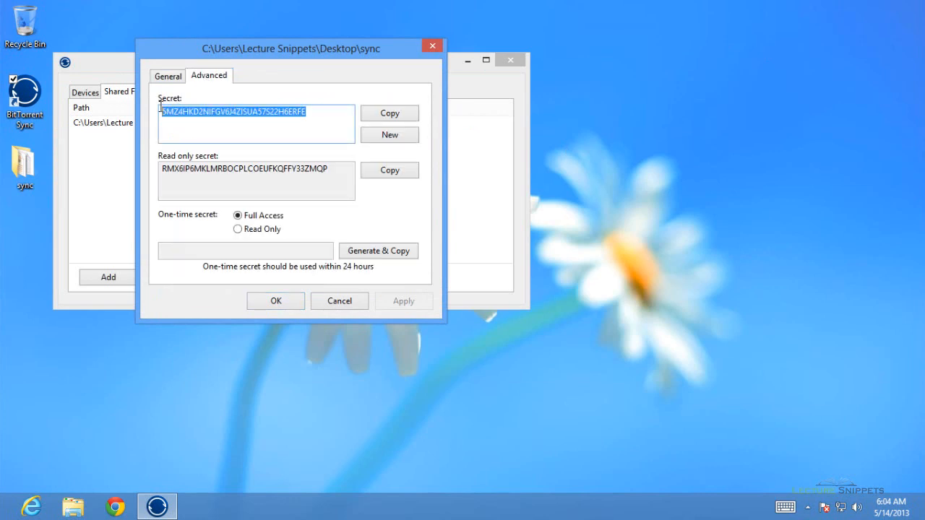
{"action": "left_click", "coordinate": [222, 123]}
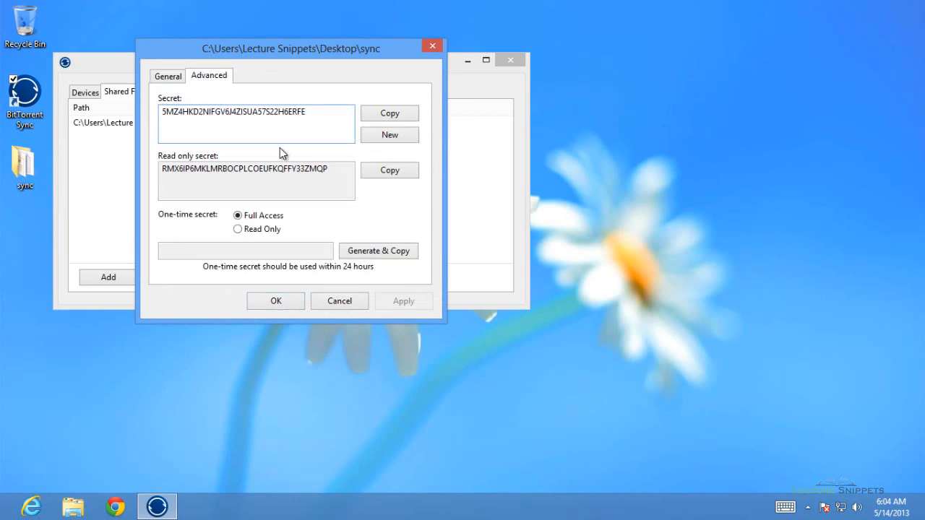
{"action": "left_click_drag", "start_coordinate": [329, 171], "coordinate": [162, 175]}
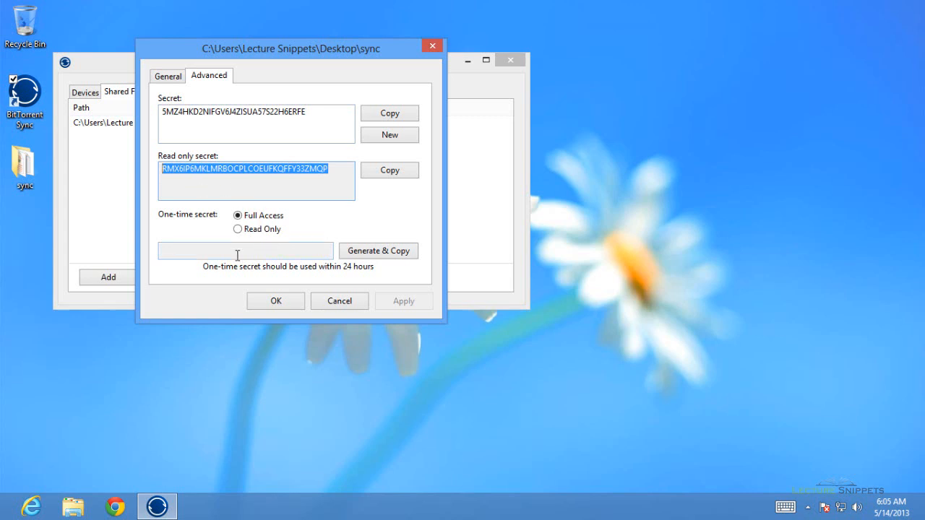
{"action": "left_click", "coordinate": [267, 252]}
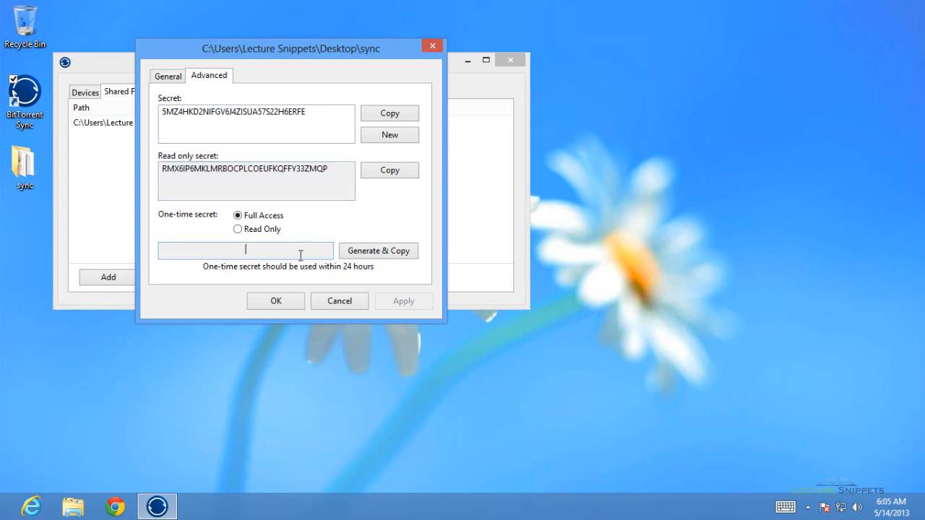